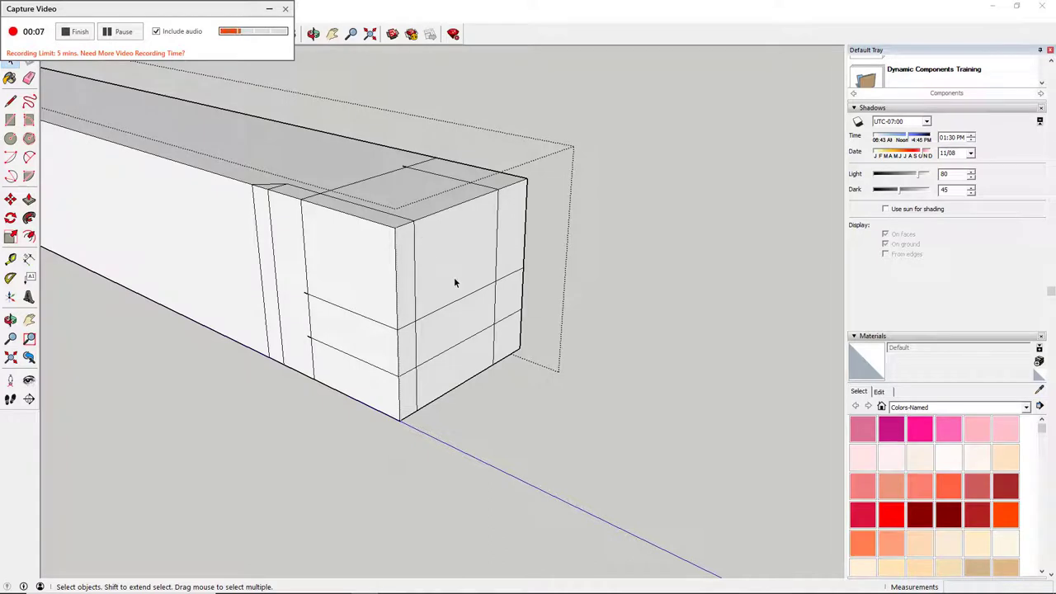
Push the front strip, middle and back strip of the beam end's top surface down 4" to the upper layout line
left_click_drag(436, 300, 349, 121)
left_click_drag(502, 245, 497, 371)
key("space")
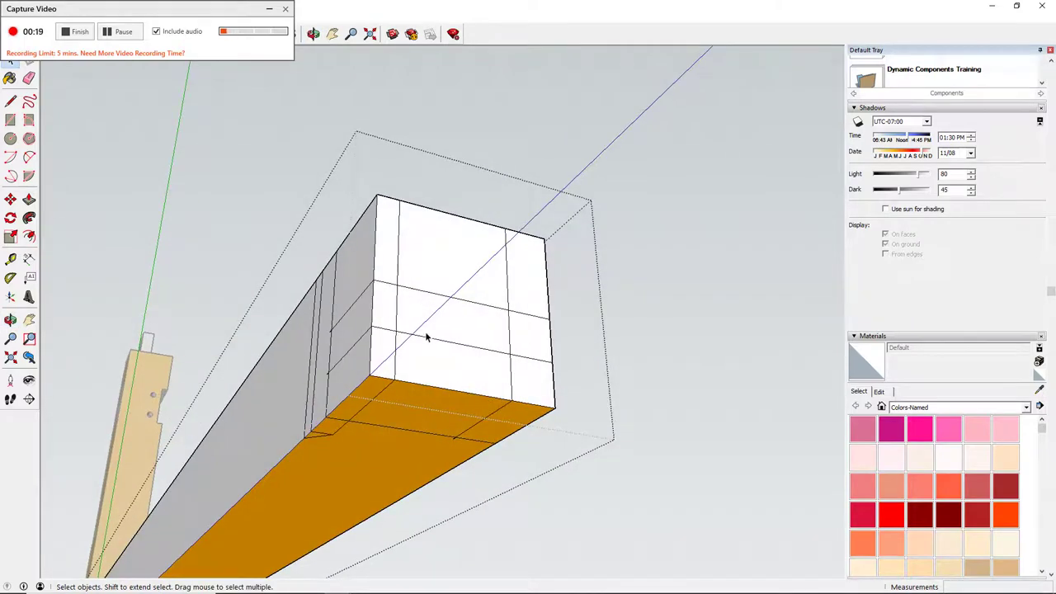
left_click_drag(426, 336, 229, 427)
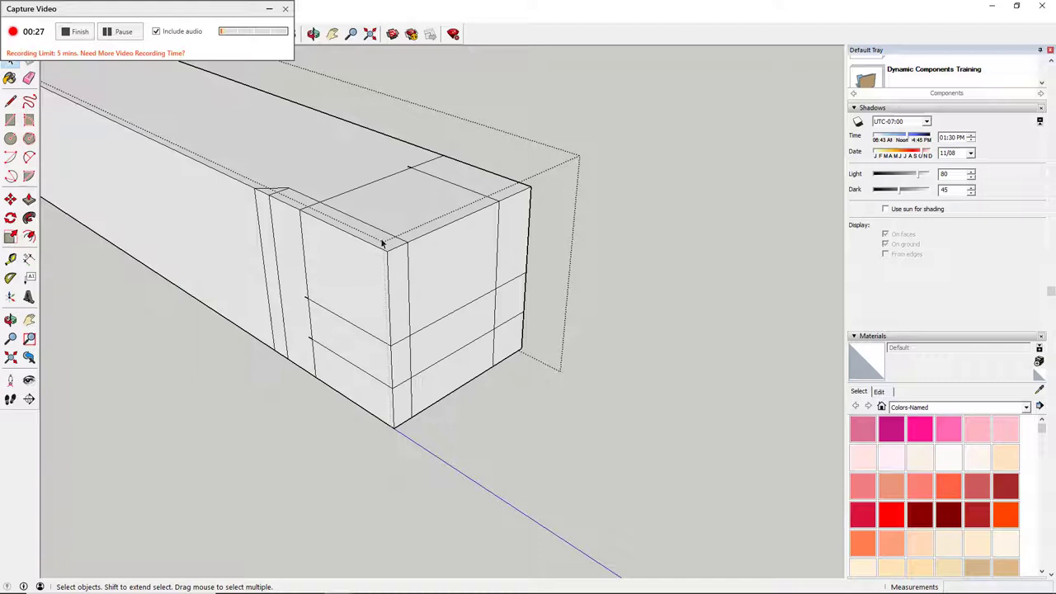
left_click_drag(382, 241, 342, 281)
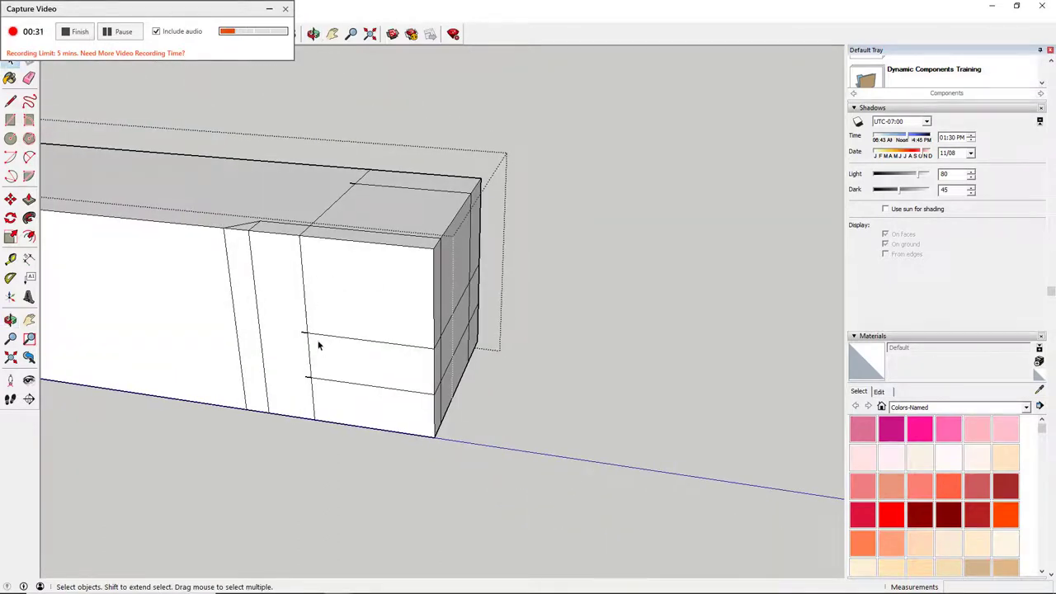
key("p")
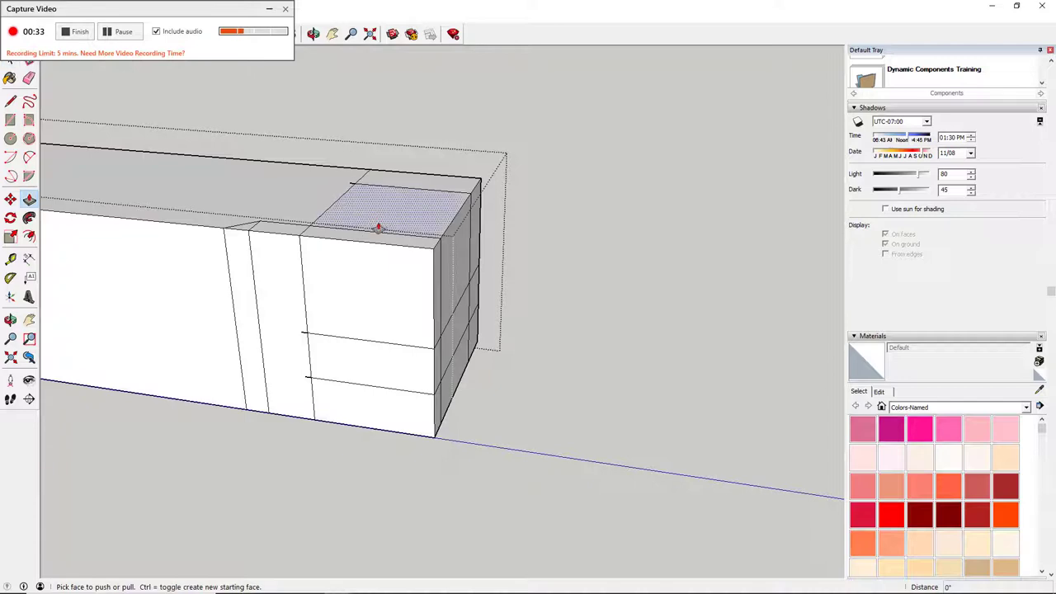
left_click(405, 247)
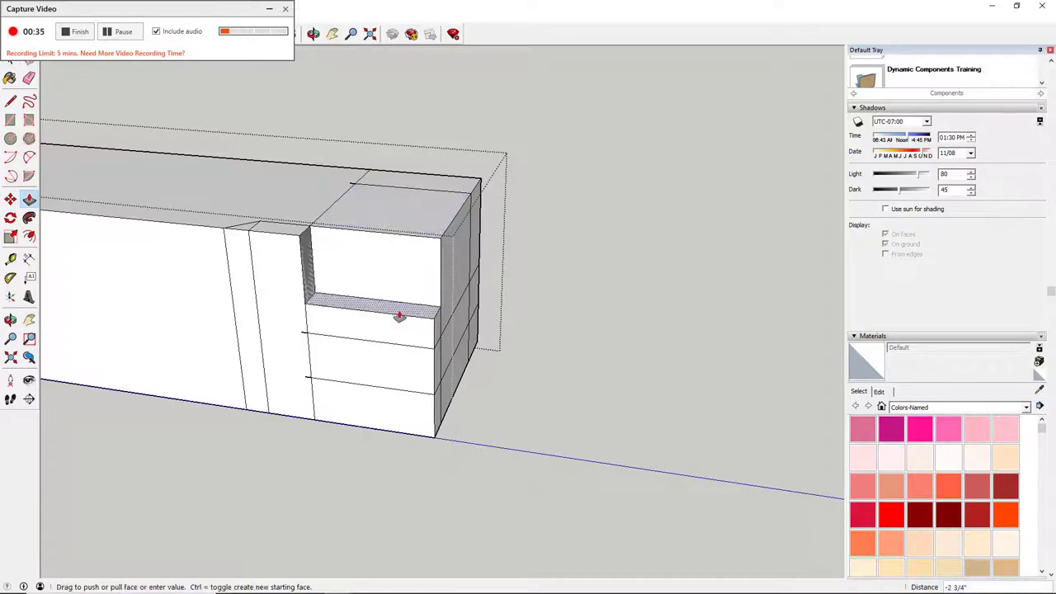
key("Escape")
left_click(405, 228)
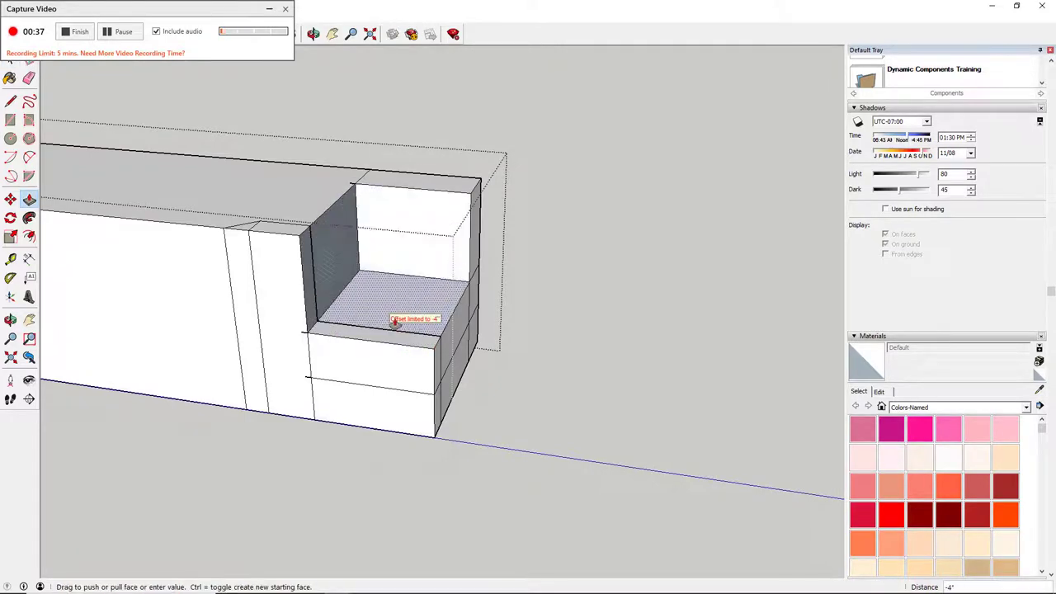
left_click(396, 325)
left_click(424, 191)
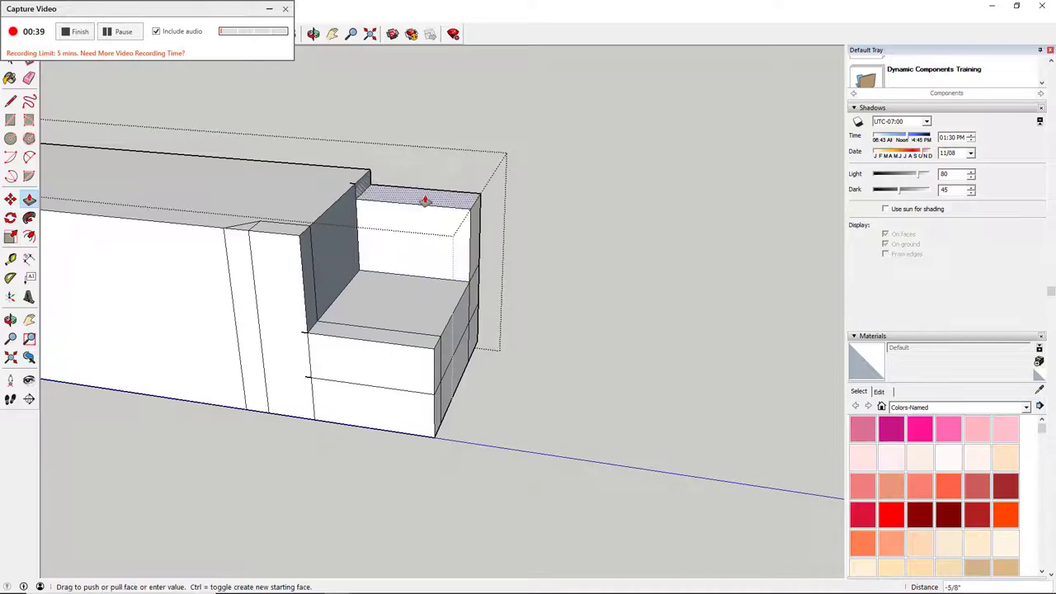
left_click(420, 290)
Delete the leftover dividing lines on the upper shoulder and the tenon's upper face
key("space")
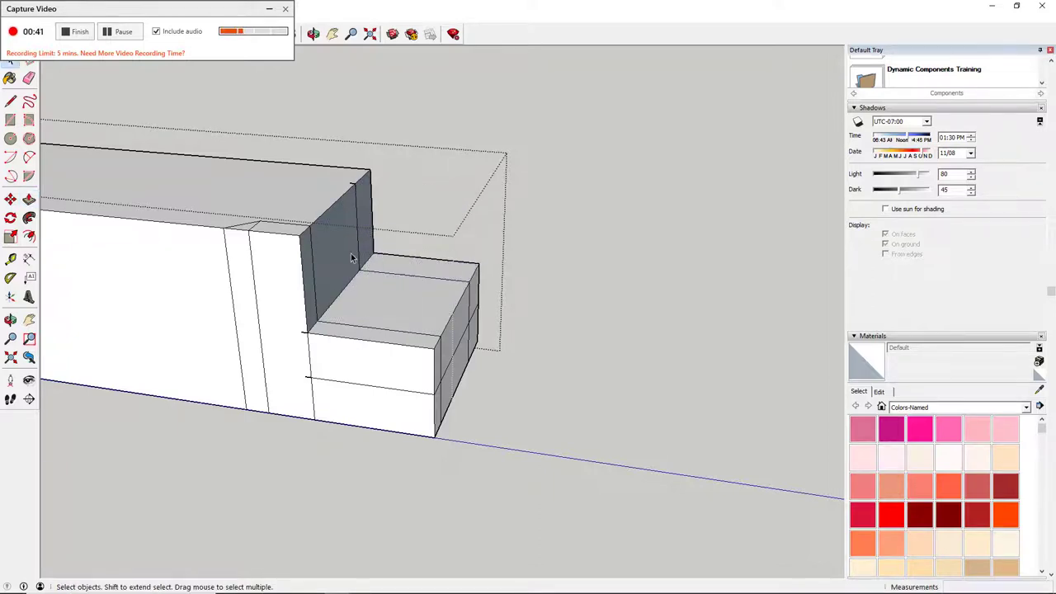
left_click(315, 273)
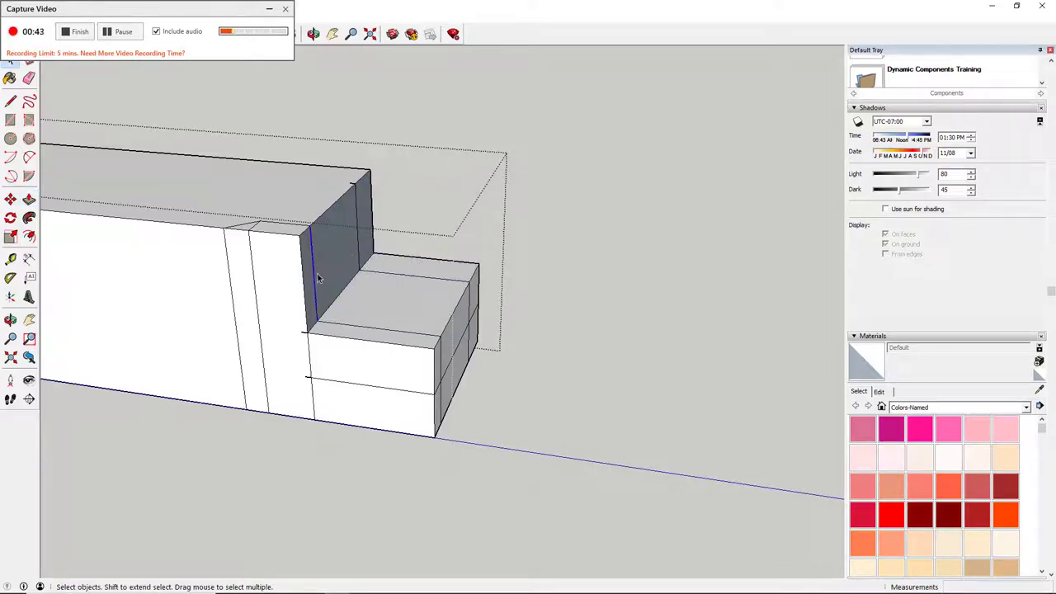
left_click(360, 241, "shift")
left_click(372, 273, "shift")
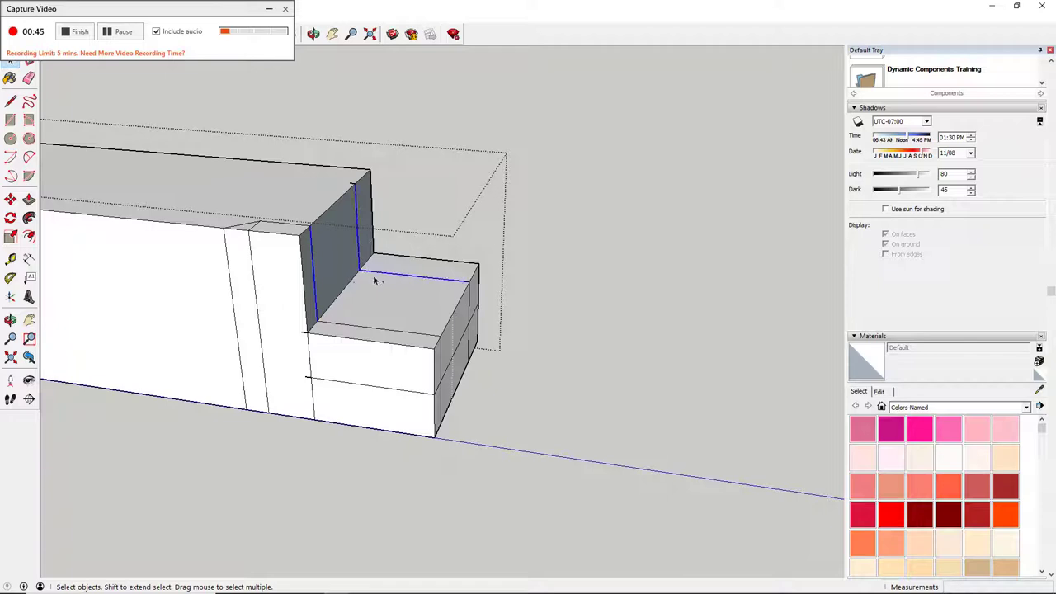
left_click(361, 333, "shift")
left_click(362, 329, "shift")
left_click(363, 333, "shift")
key("Escape")
Push the three underside faces at the beam's end in 2" to the lower layout line to form the tenon
left_click_drag(304, 460, 312, 311)
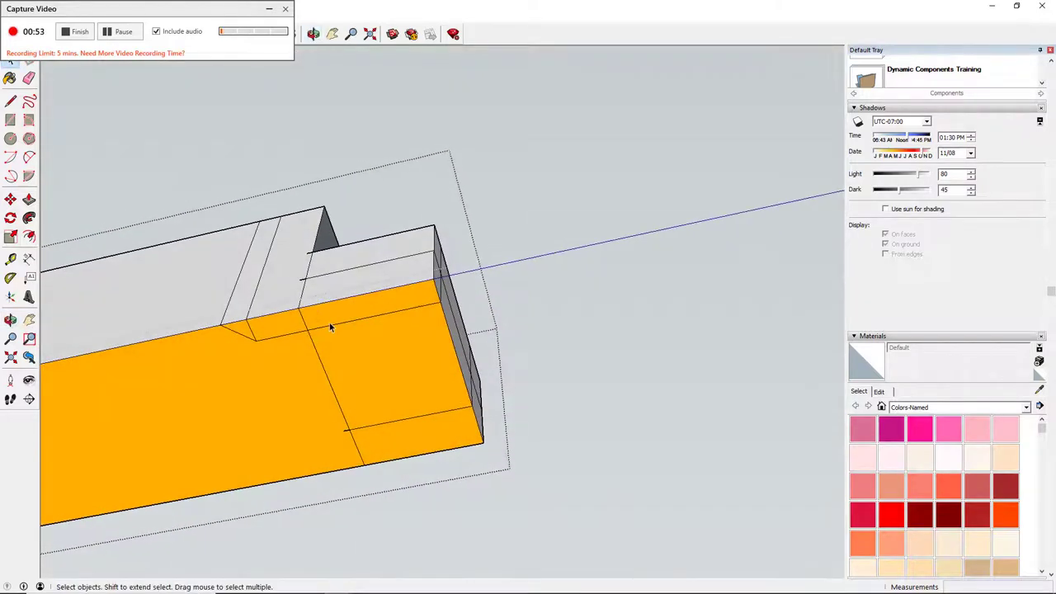
key("p")
left_click(331, 320)
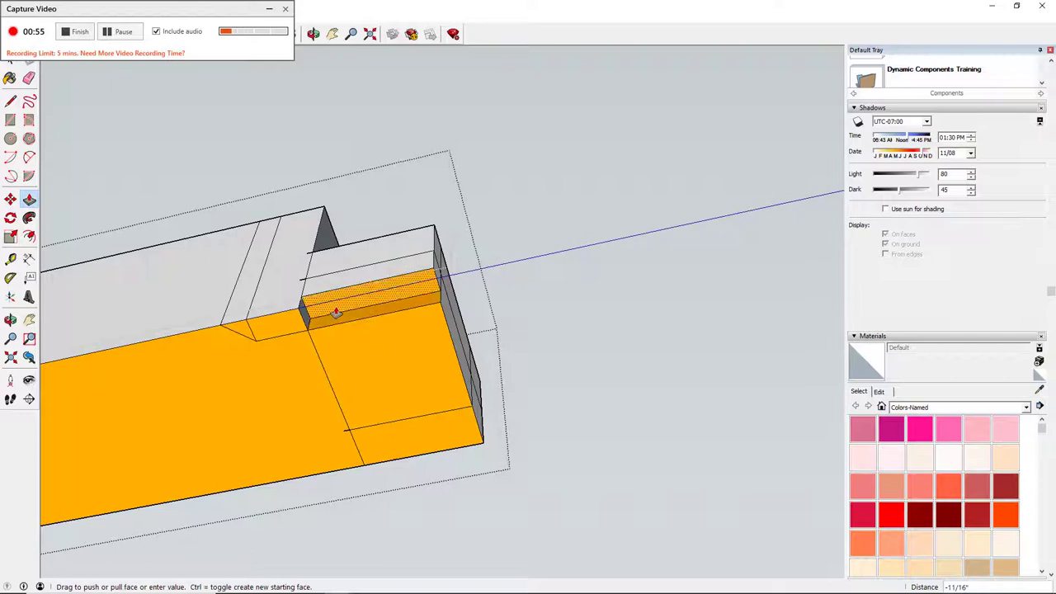
left_click(342, 290)
left_click(366, 370)
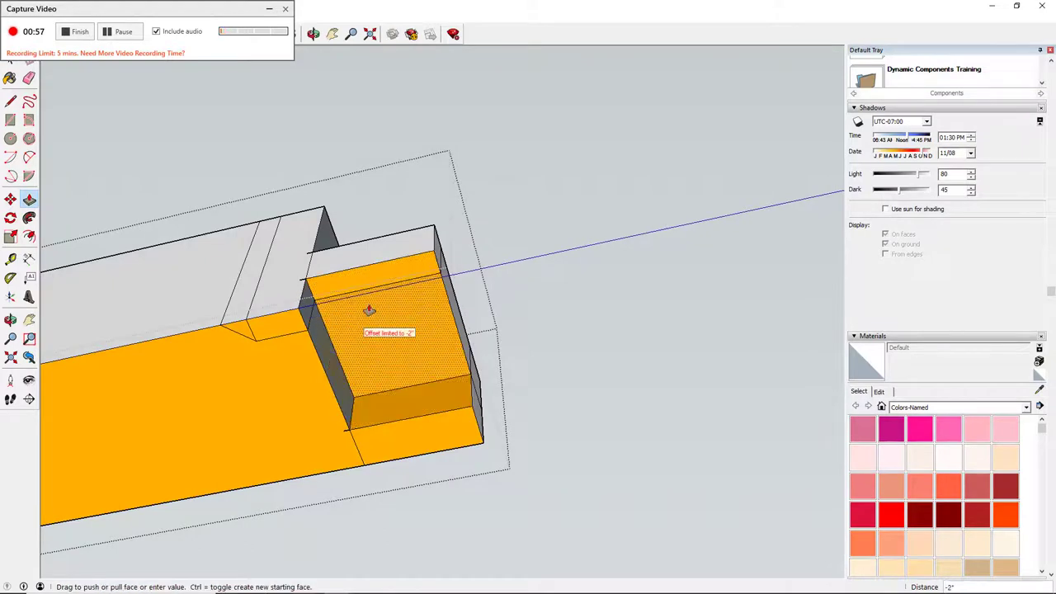
left_click(369, 299)
left_click(389, 428)
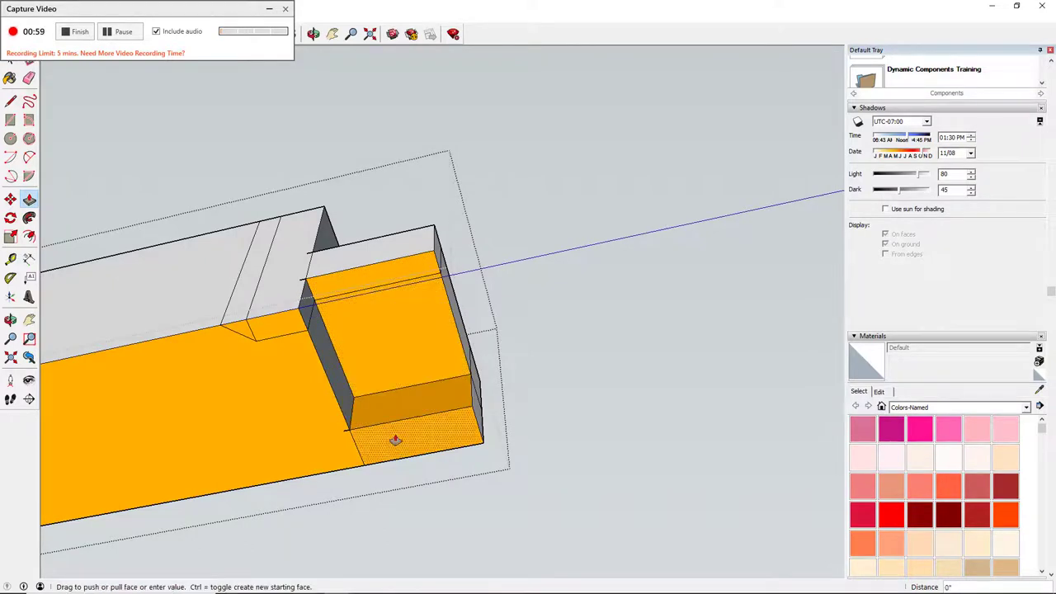
left_click(392, 367)
Delete the leftover dividing lines on the lower shoulder and the tenon's underside
key("space")
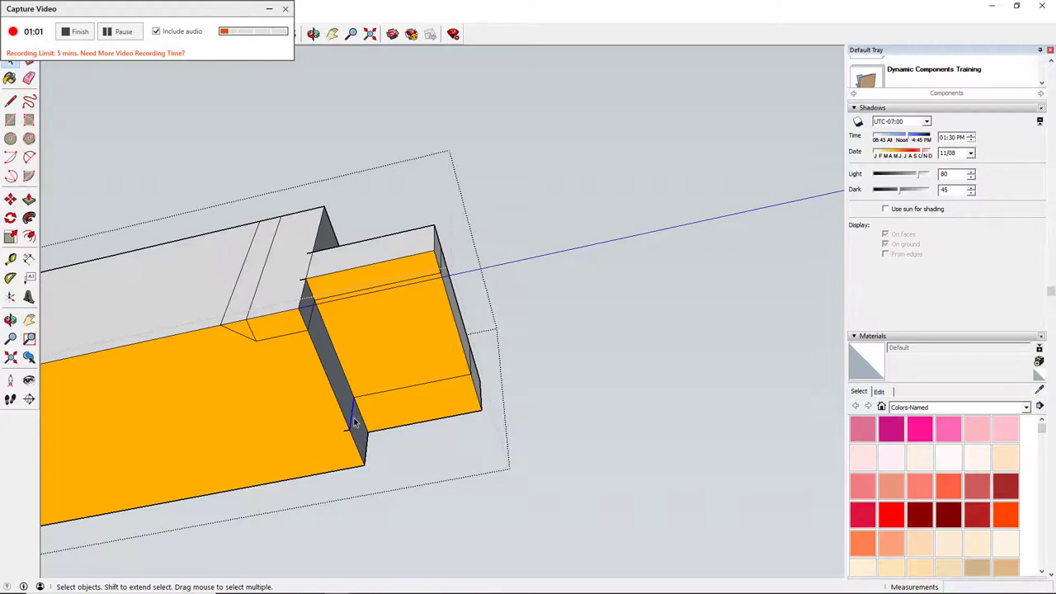
left_click(367, 397)
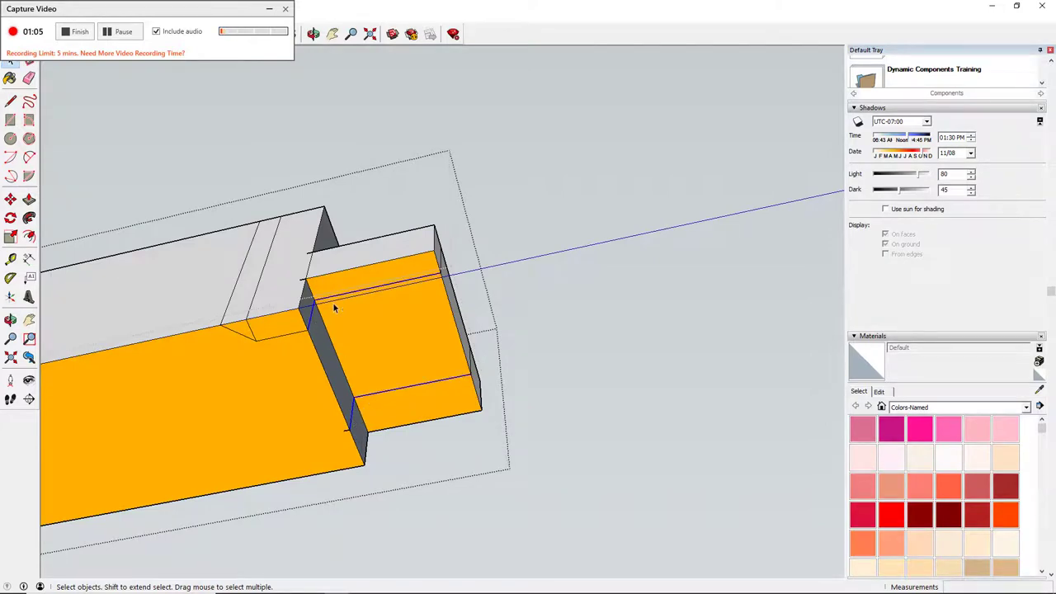
key("Delete")
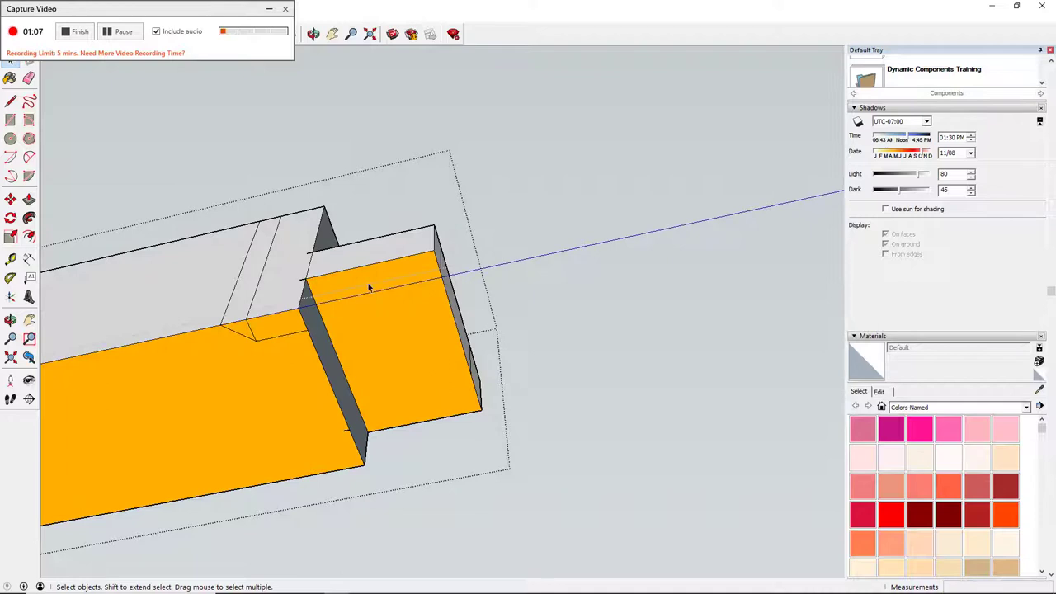
Paint the tenon's orange underside with the Default material
left_click(374, 337)
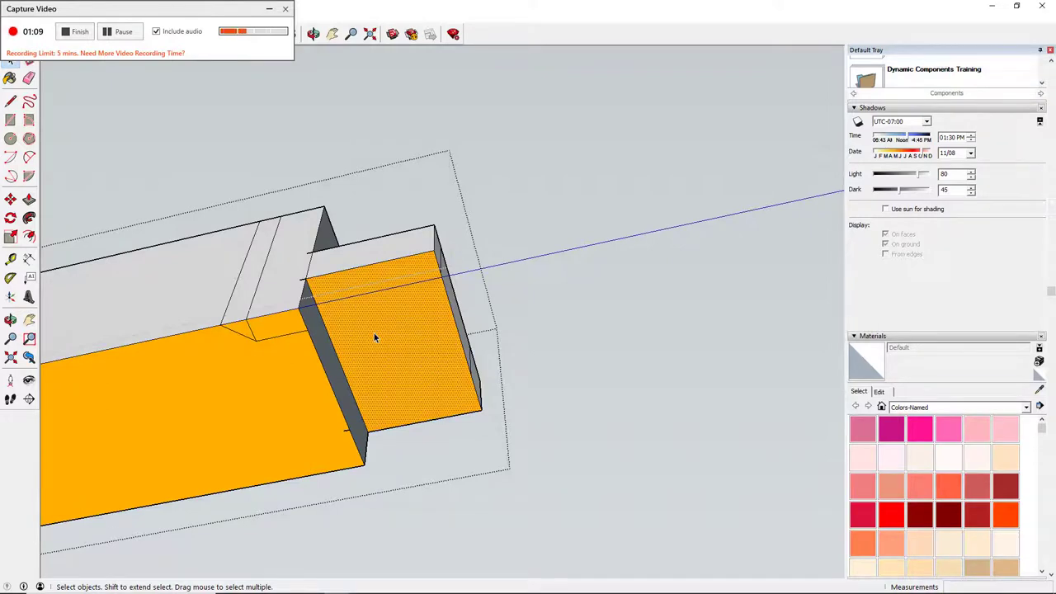
key("b")
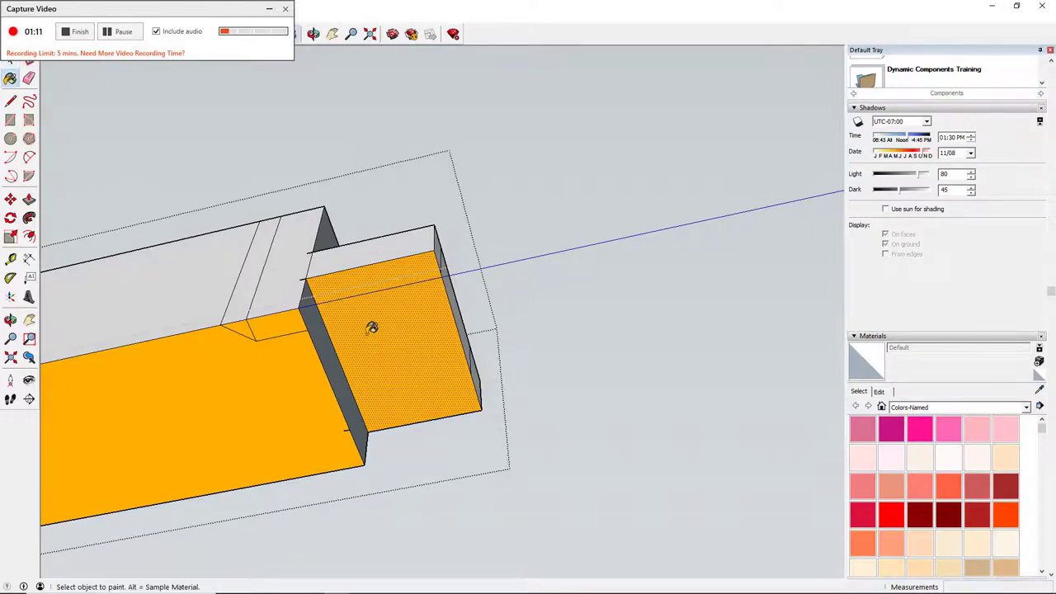
key("alt")
left_click(375, 315)
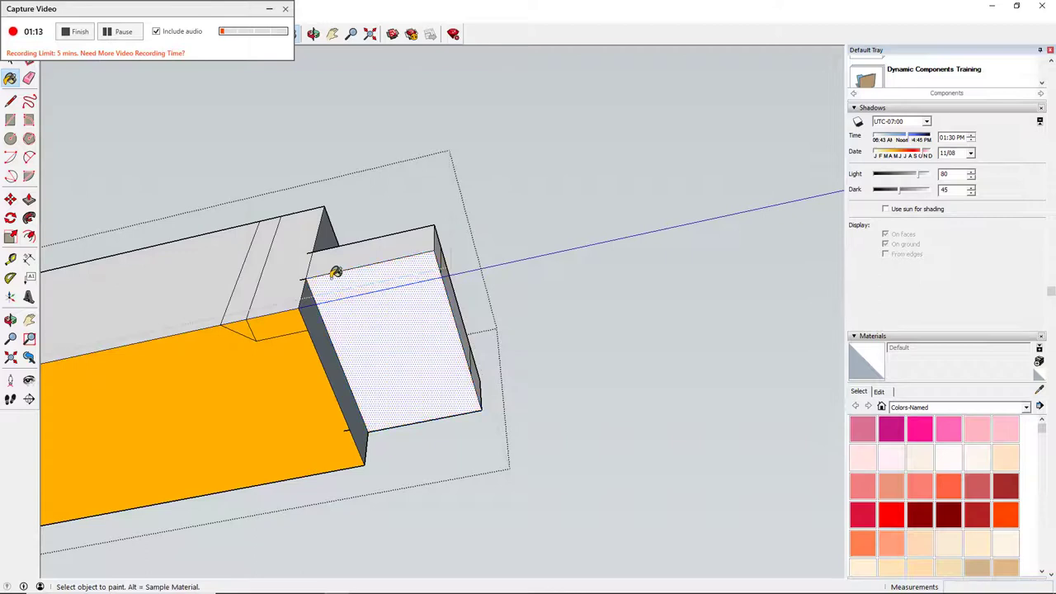
Examine the tenon's faces, shoulders and end from below, above and the opposite side of the beam
mouse_move(335, 272)
left_mouse_down()
mouse_move(300, 309)
mouse_move(307, 364)
left_mouse_up()
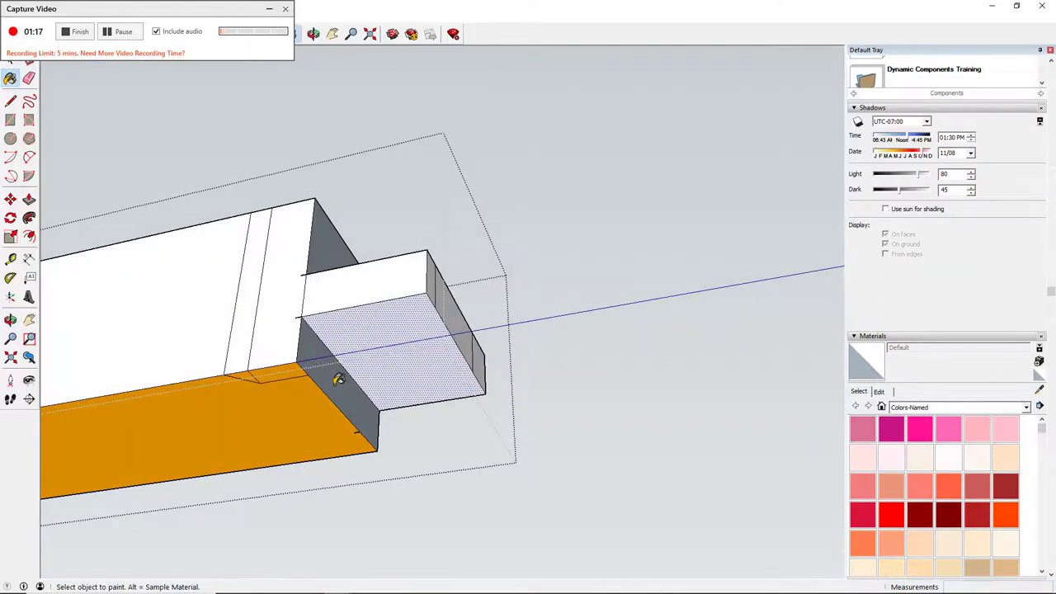
left_click_drag(337, 377, 372, 415)
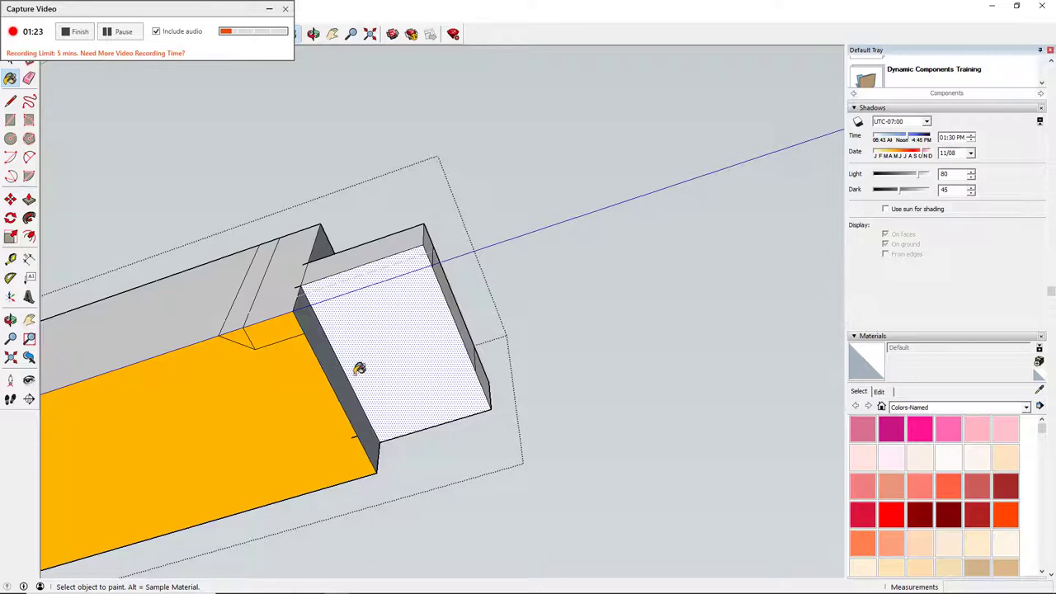
mouse_move(396, 299)
left_mouse_down()
mouse_move(207, 389)
mouse_move(370, 349)
left_mouse_up()
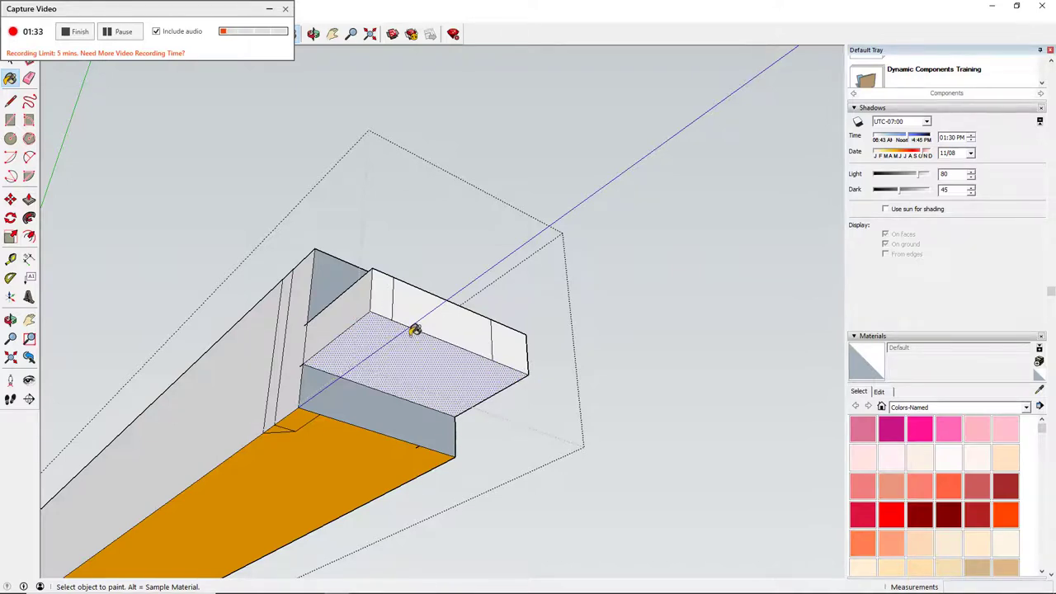
key("o")
mouse_move(415, 325)
left_mouse_down()
mouse_move(417, 297)
mouse_move(429, 299)
left_mouse_up()
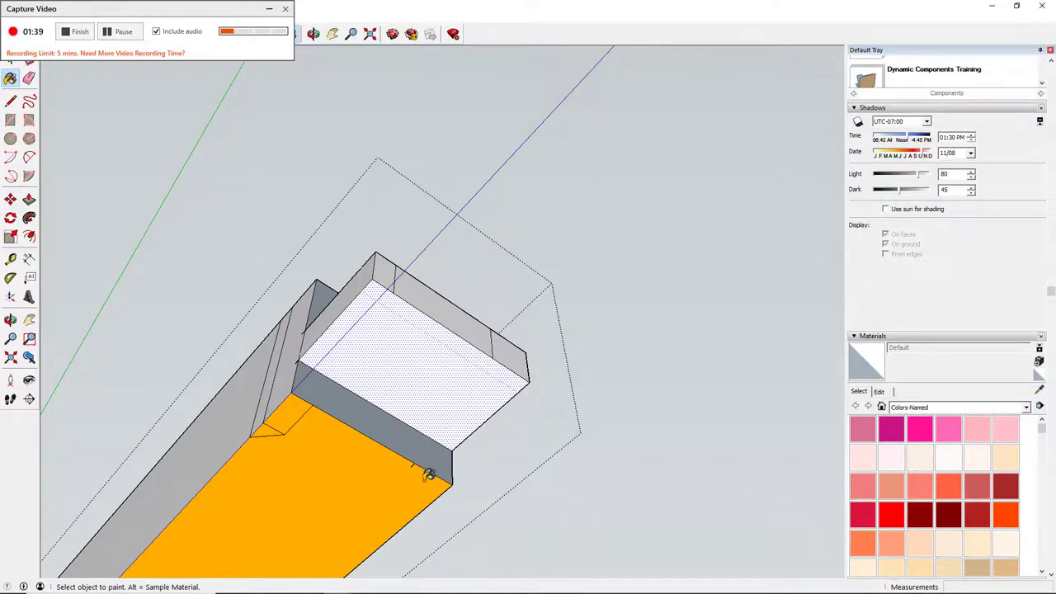
left_click_drag(428, 464, 146, 462)
left_click_drag(534, 319, 482, 387)
left_click_drag(568, 332, 557, 367)
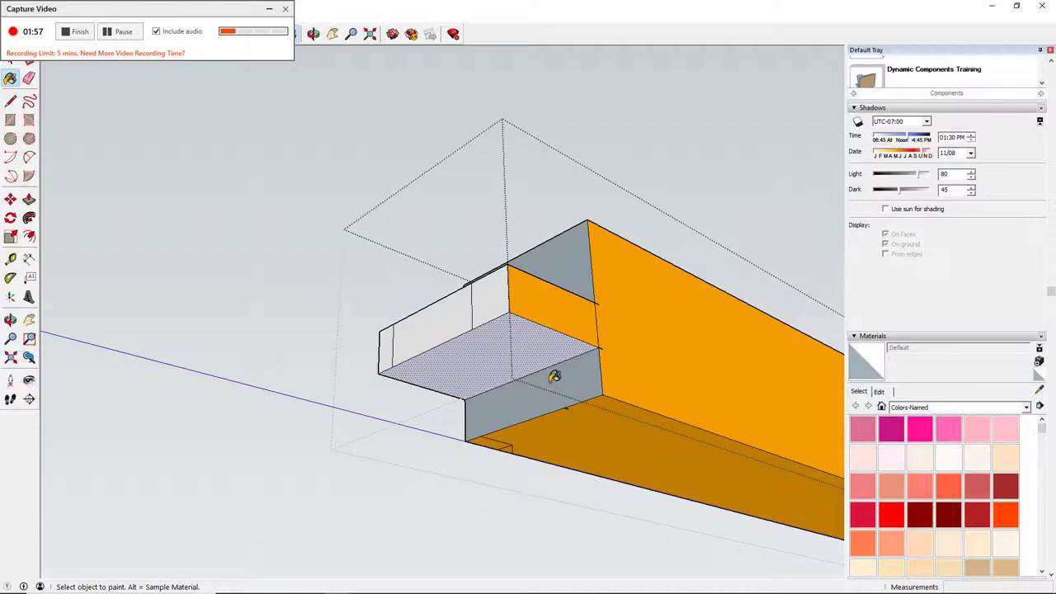
mouse_move(517, 303)
left_mouse_down()
mouse_move(572, 568)
mouse_move(551, 299)
left_mouse_up()
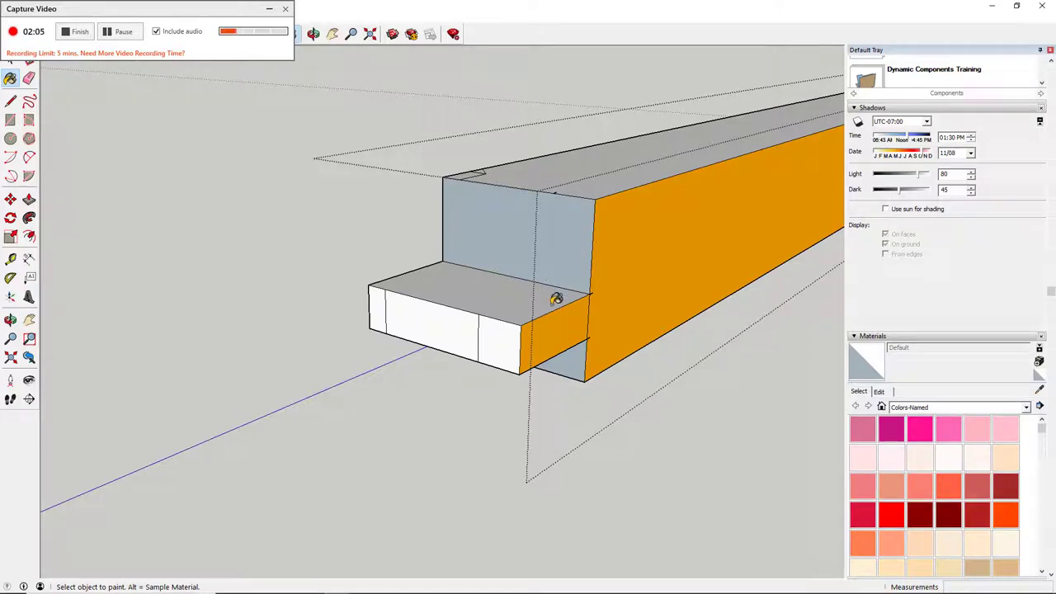
left_click_drag(556, 297, 553, 351)
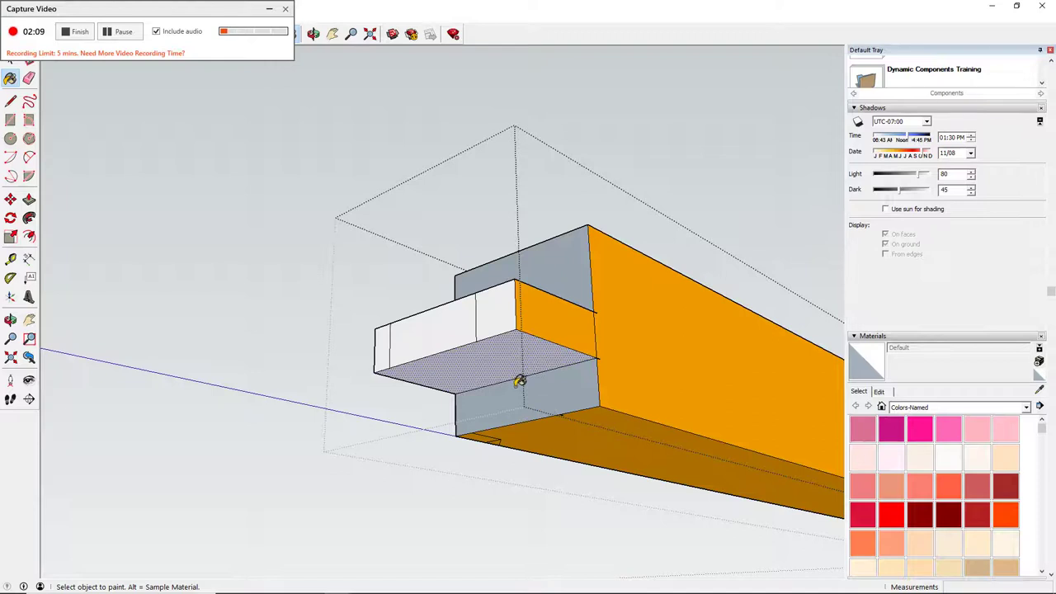
Draw a line along the tenon's underside from the end mark nearer the orange side, continuing 2" across the lower shoulder
key("l")
left_click(477, 343)
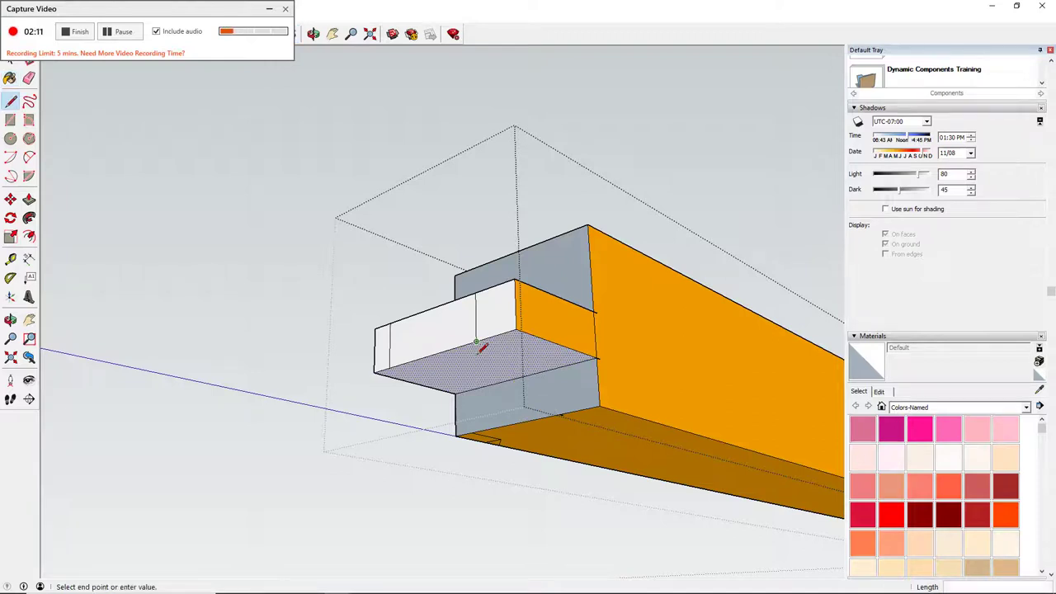
left_click(568, 378)
left_click(563, 379)
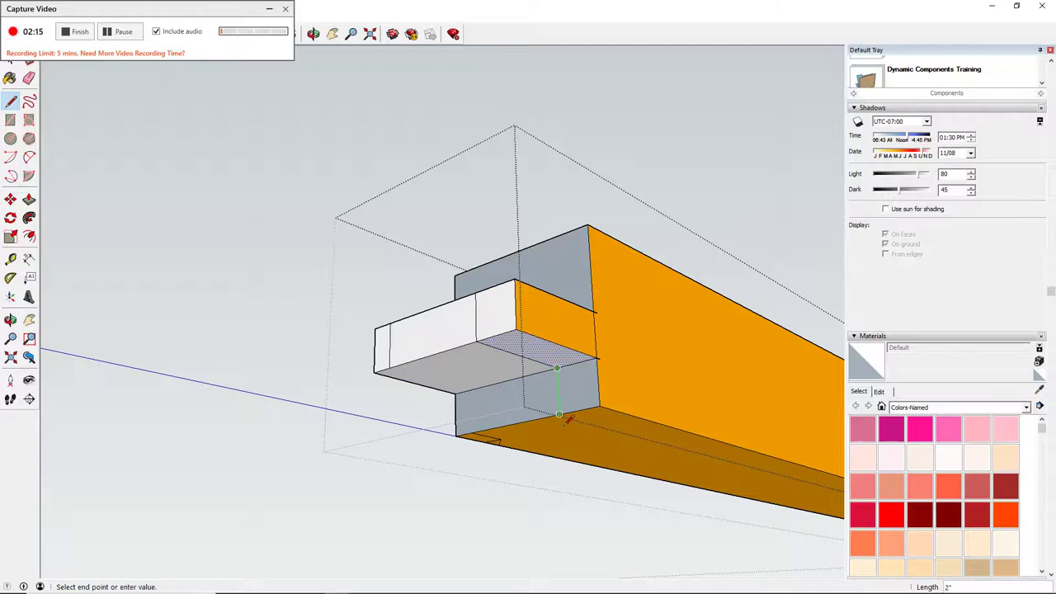
left_click(559, 414)
Extend both end marks 5" along the tenon's upper face to the shoulder, continuing the one nearer the orange side 4" up the shoulder
left_click_drag(553, 299, 507, 324)
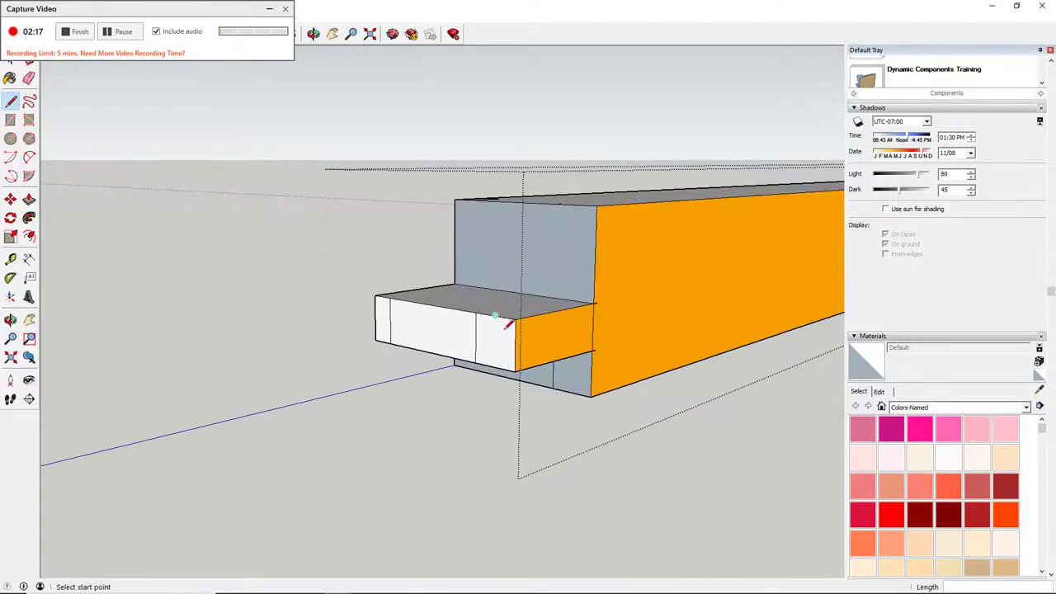
left_click(482, 323)
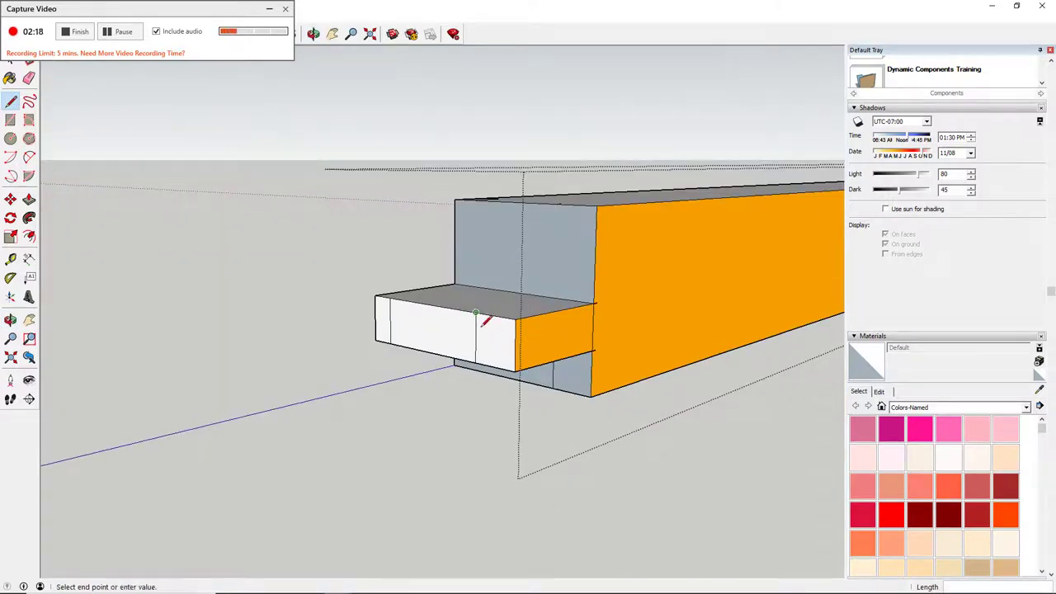
left_click(555, 300)
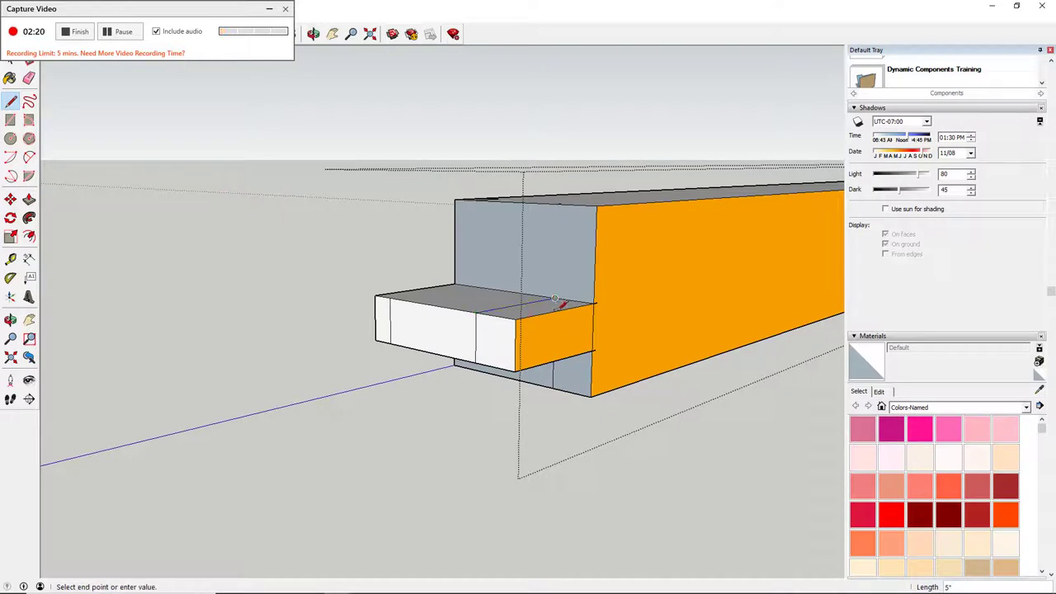
left_click(557, 206)
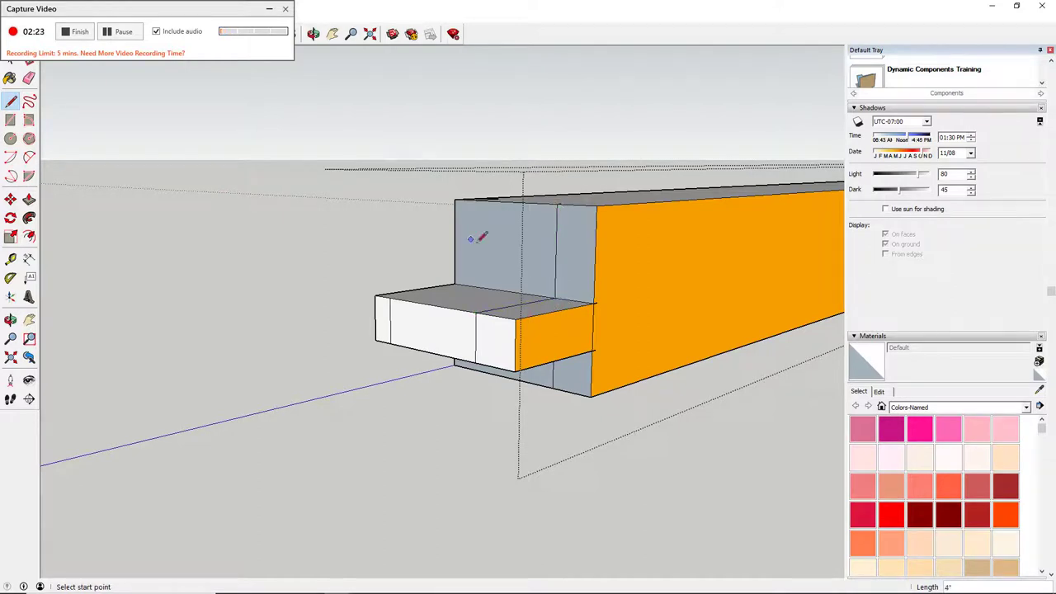
left_click(389, 297)
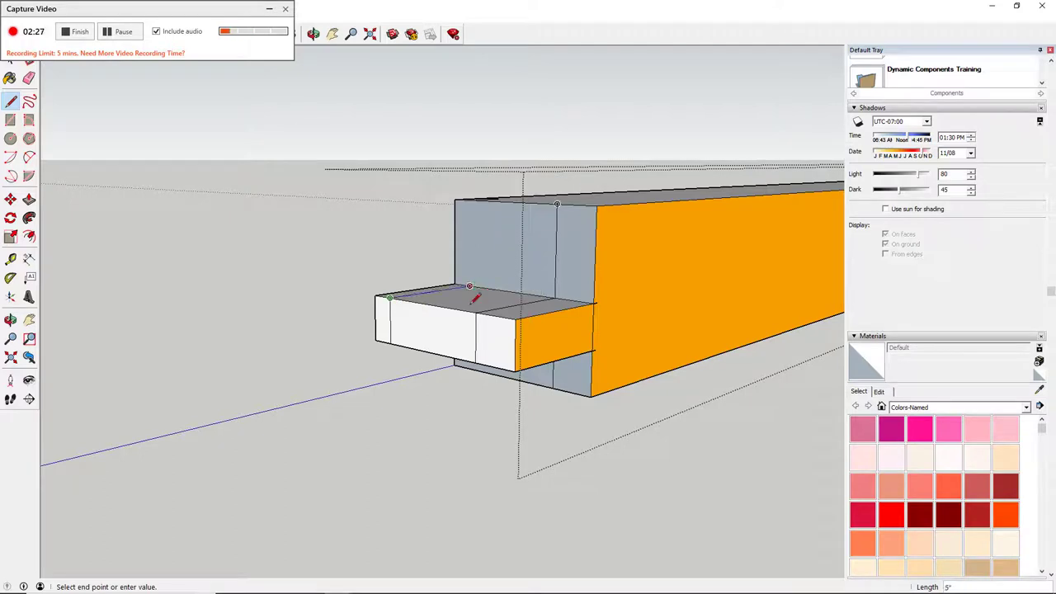
left_click(472, 302)
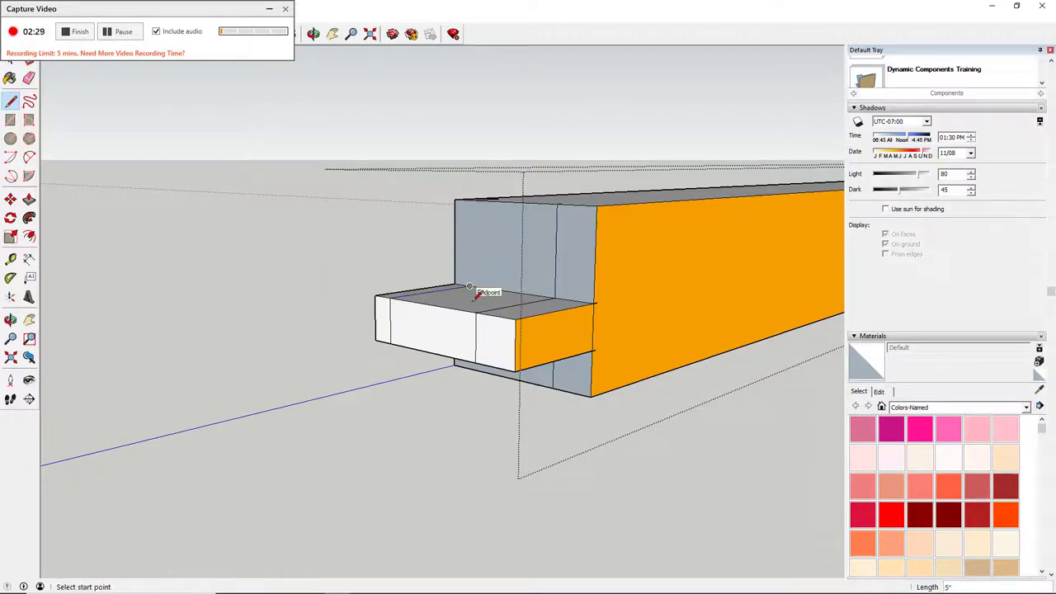
Continue the end mark farther from the orange side 4" up the upper shoulder, then along the tenon's underside and 2" across the lower shoulder
left_click(470, 287)
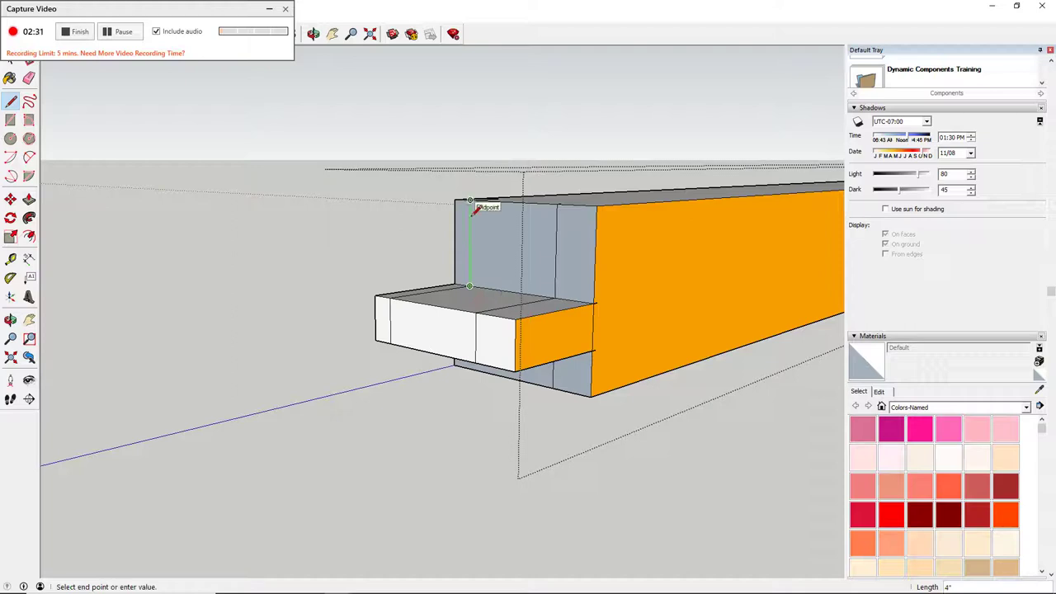
left_click(474, 210)
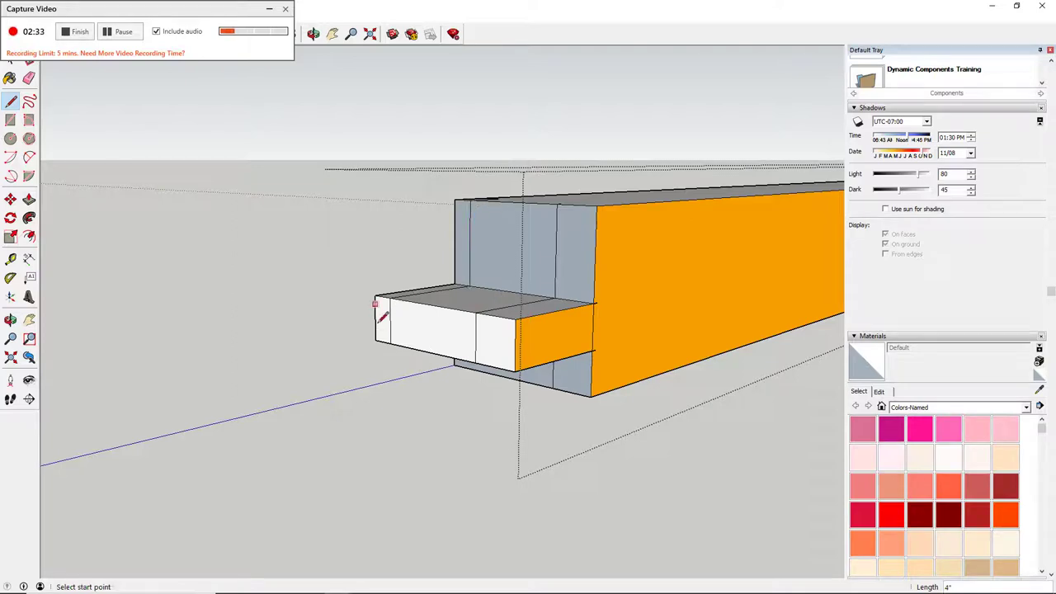
left_click_drag(448, 349, 449, 283)
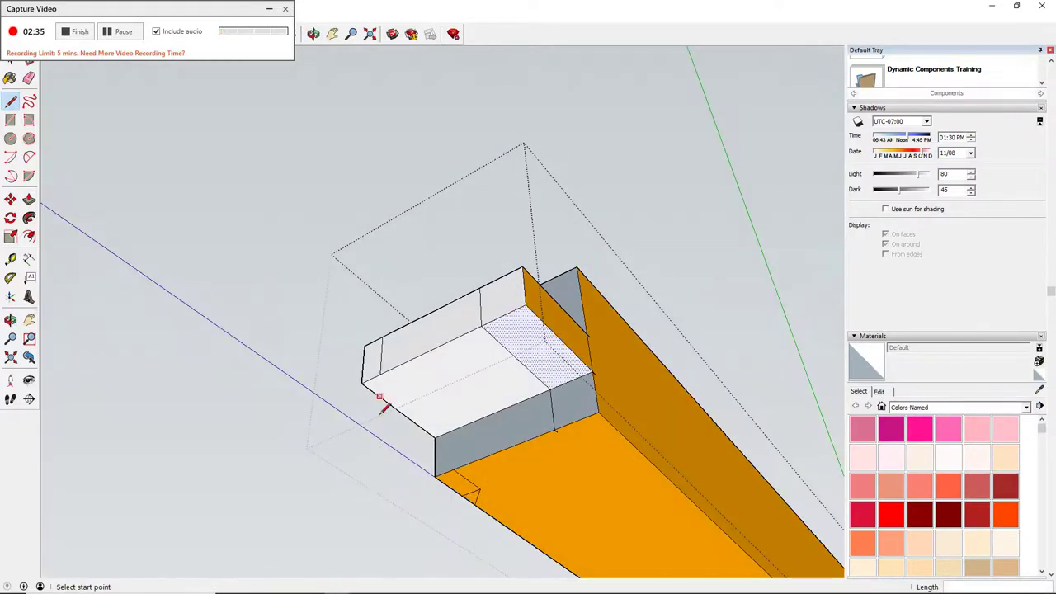
left_click(380, 376)
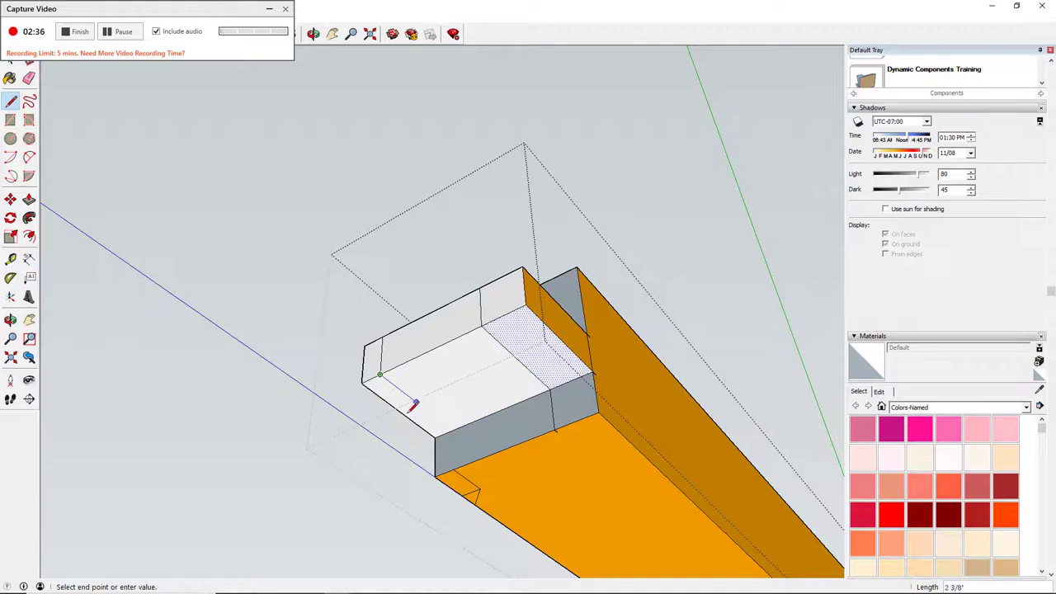
left_click(452, 432)
left_click(453, 471)
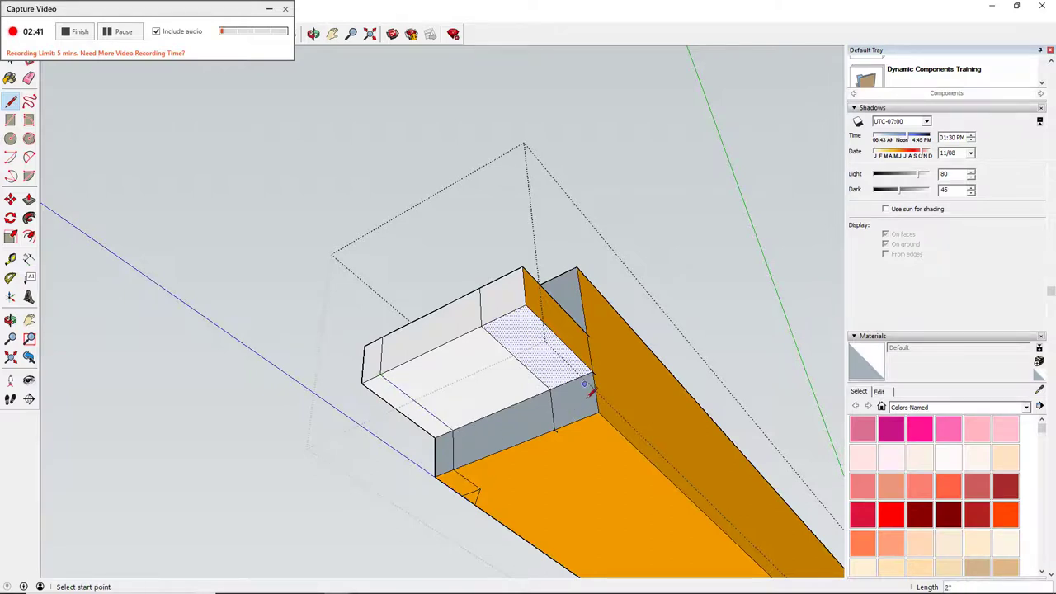
Push the tenon's orange side face inward to the nearest lengthwise layout line on the tenon
mouse_move(583, 384)
left_mouse_down()
mouse_move(471, 511)
mouse_move(292, 445)
left_mouse_up()
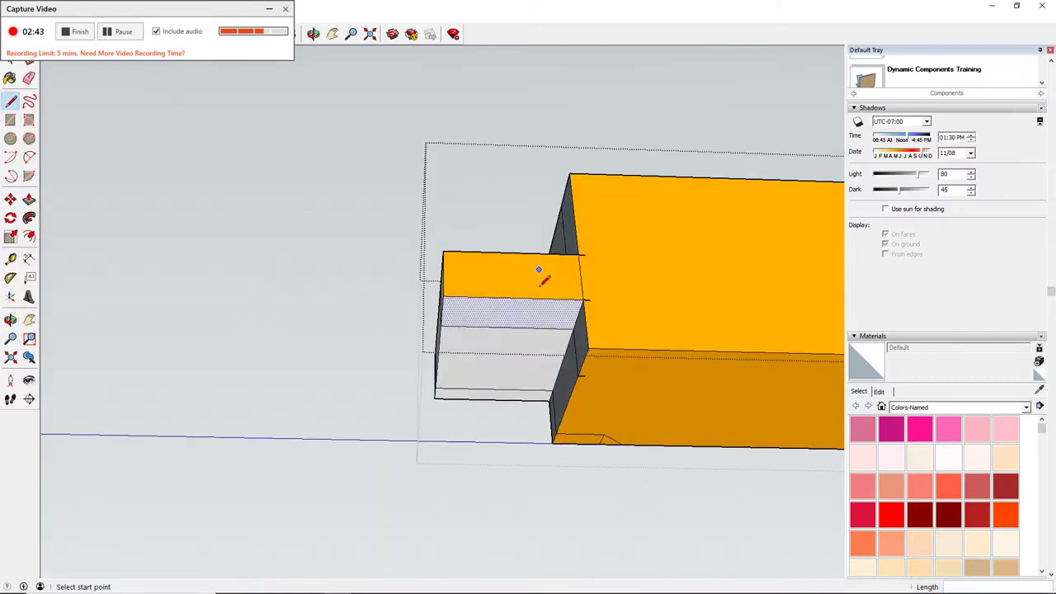
key("p")
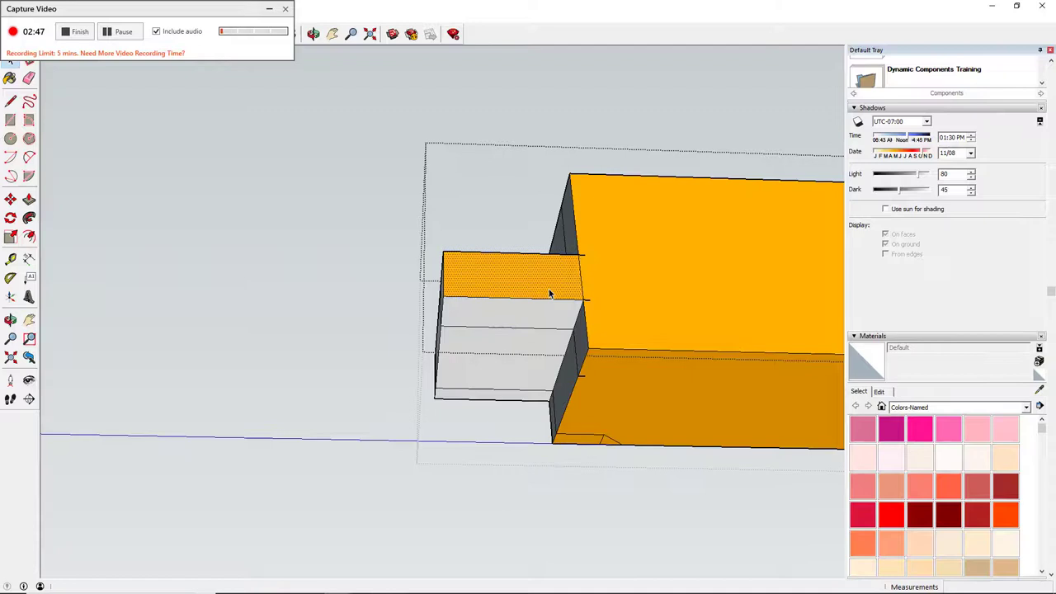
left_click(551, 290)
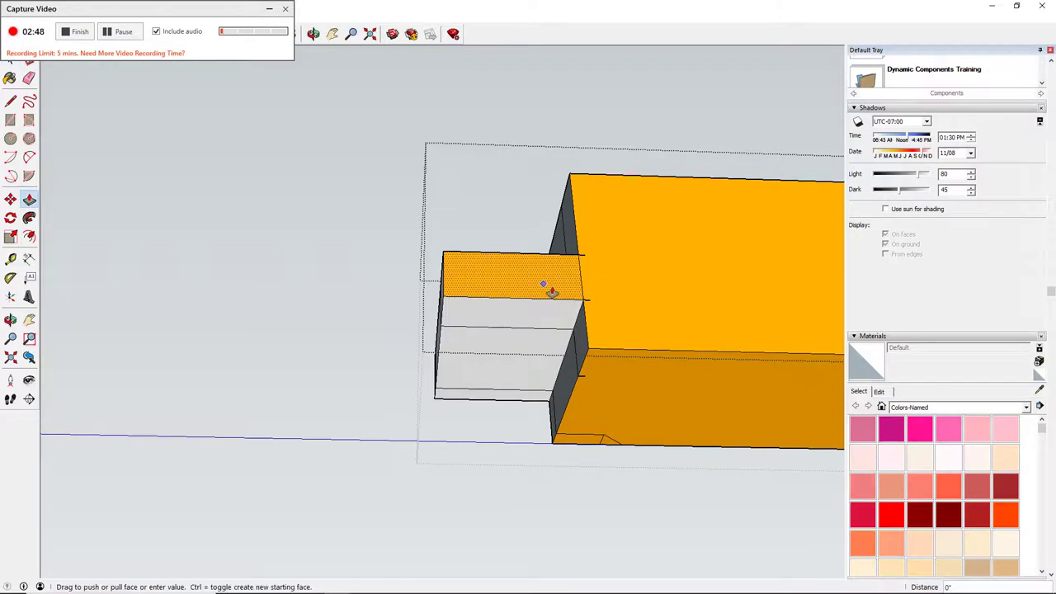
left_click(545, 338)
key("space")
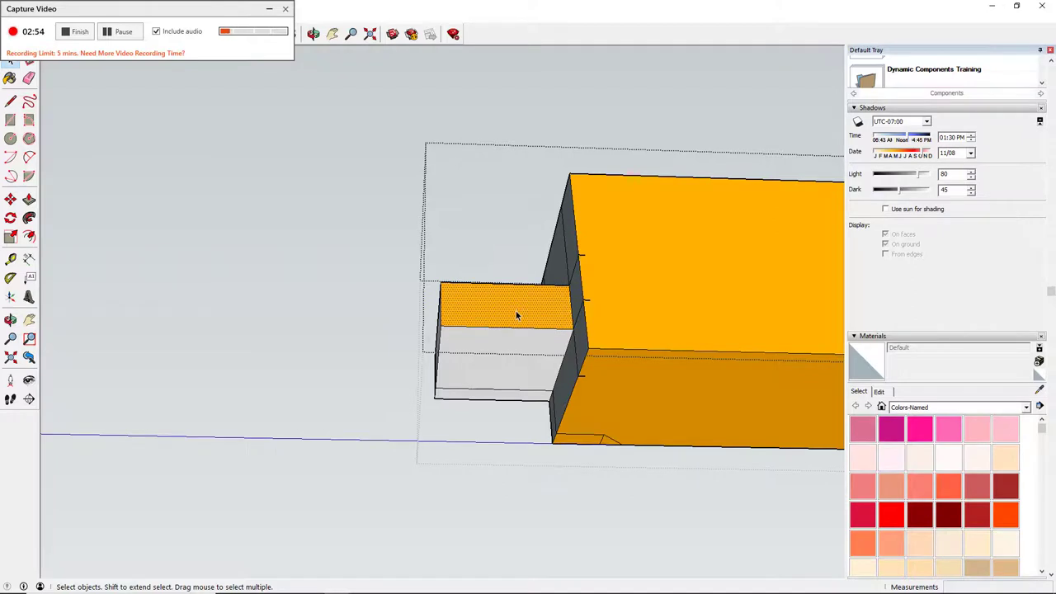
Sample the Default material from the tenon's underside and paint the tenon's orange side face with it
key("b")
key("alt")
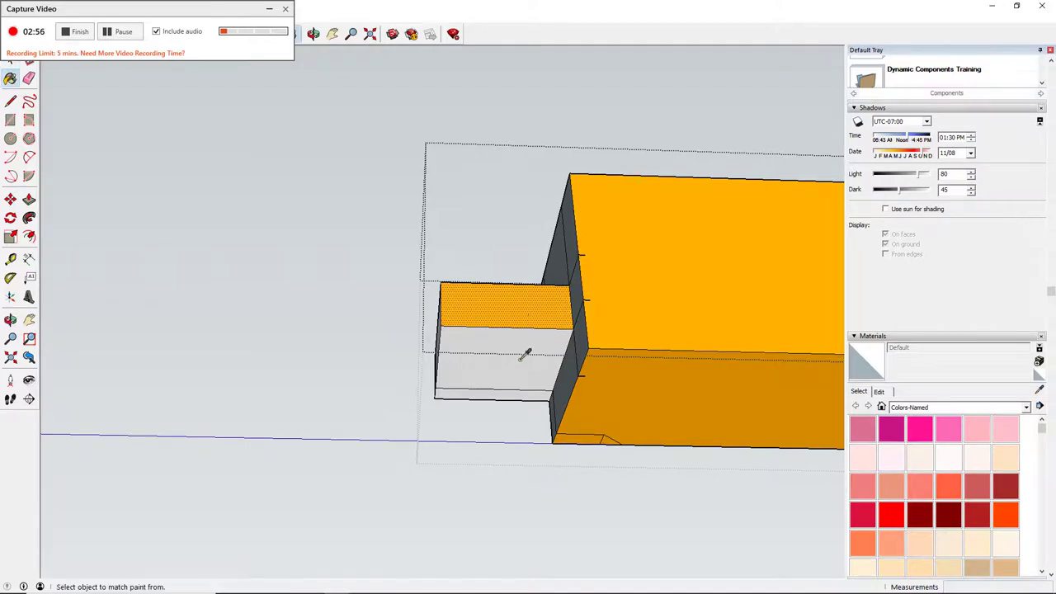
left_click(524, 355)
left_click(530, 308)
Push the tenon's opposite, white side face inward 1" to its layout line
mouse_move(462, 318)
left_mouse_down()
mouse_move(695, 301)
mouse_move(671, 342)
mouse_move(471, 358)
mouse_move(837, 410)
left_mouse_up()
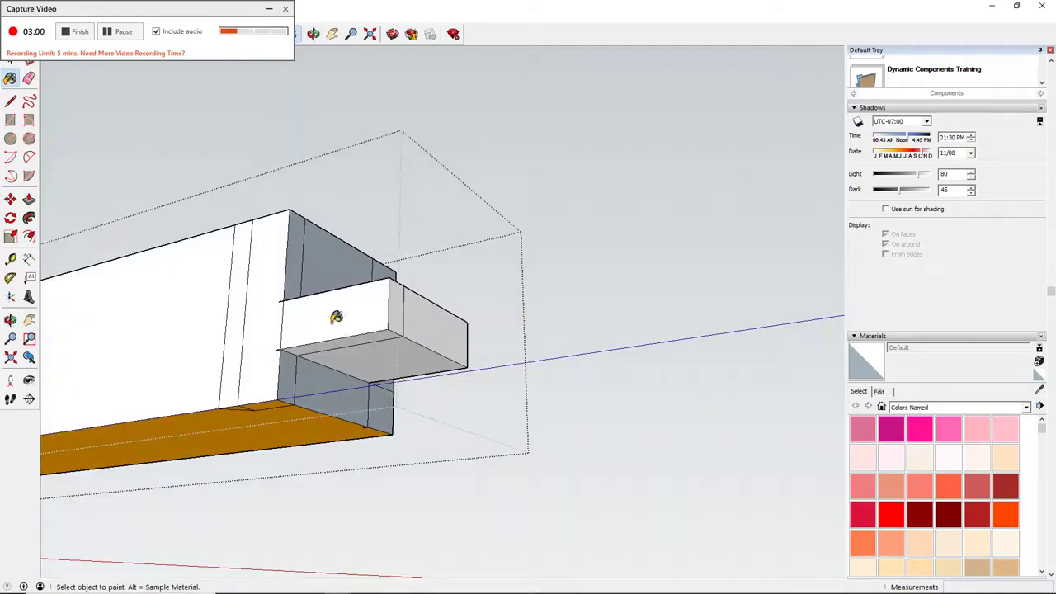
key("p")
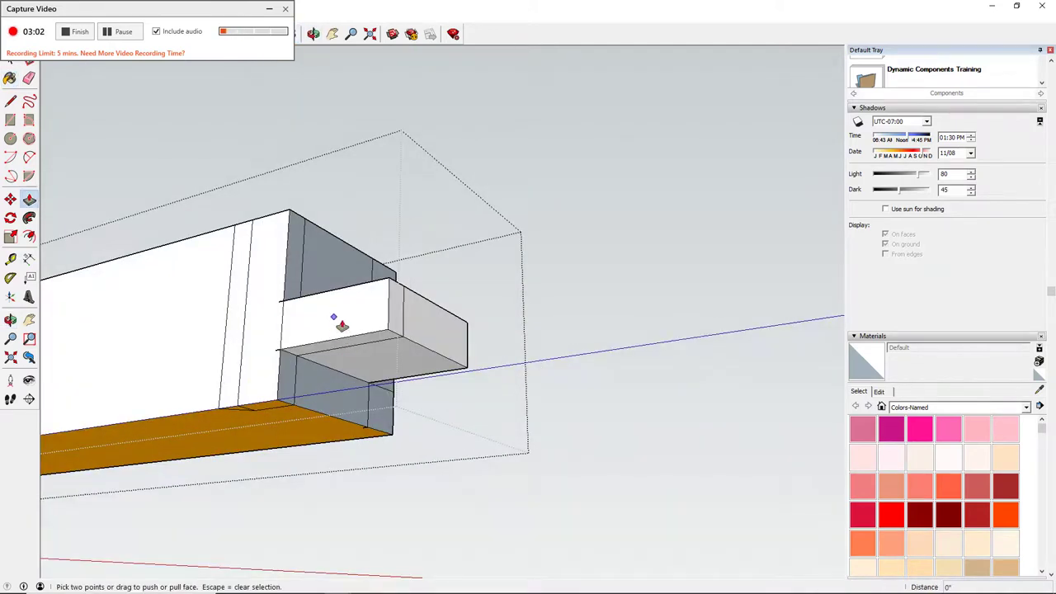
key("space")
left_click(342, 325)
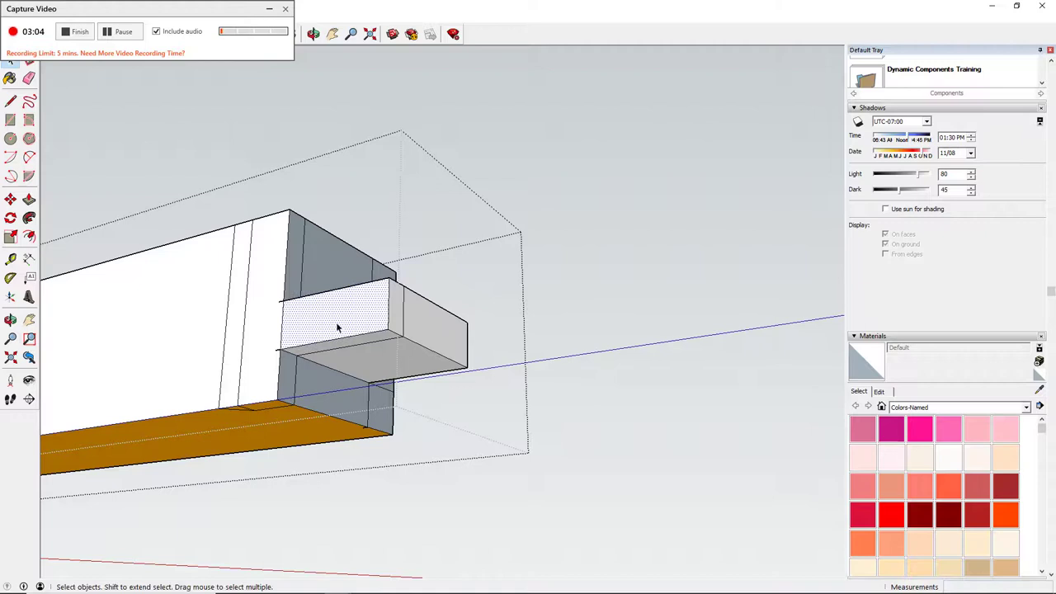
key("p")
left_click_drag(341, 326, 366, 342)
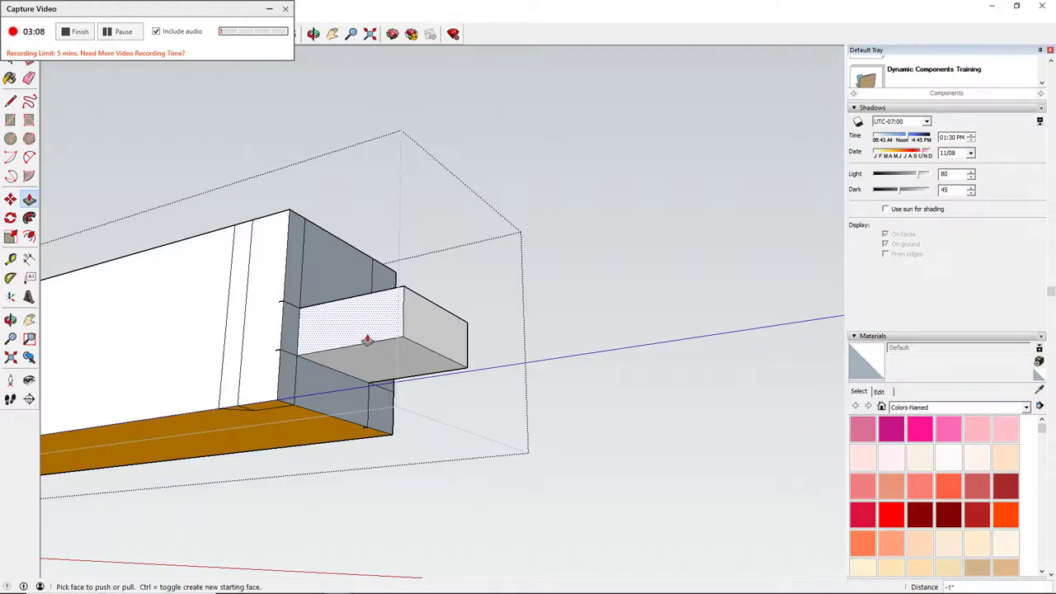
Erase the leftover horizontal lines across the shoulder on both sides of the tenon
key("space")
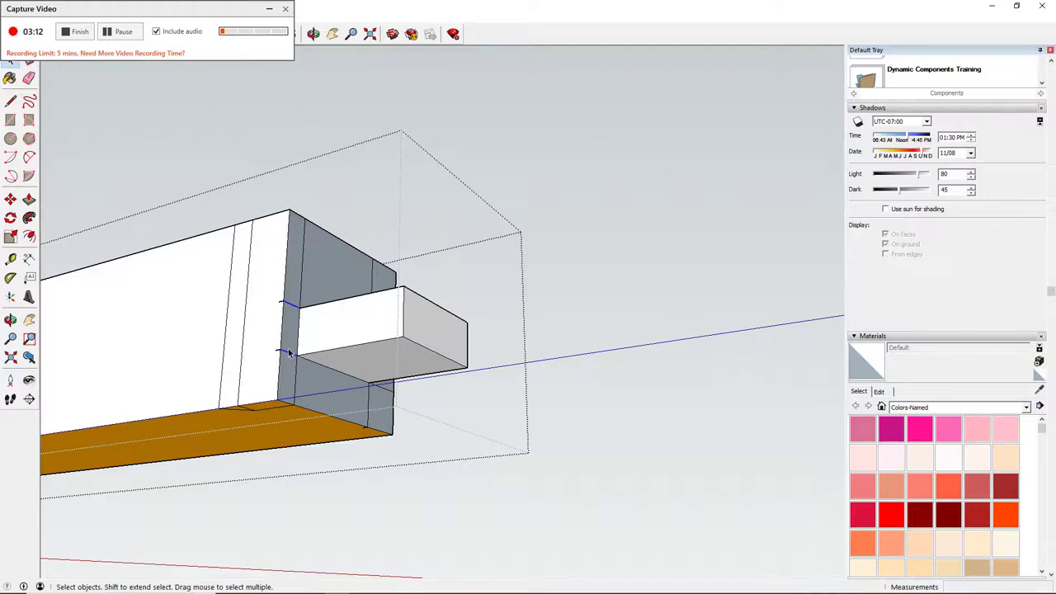
left_click_drag(373, 351, 418, 420)
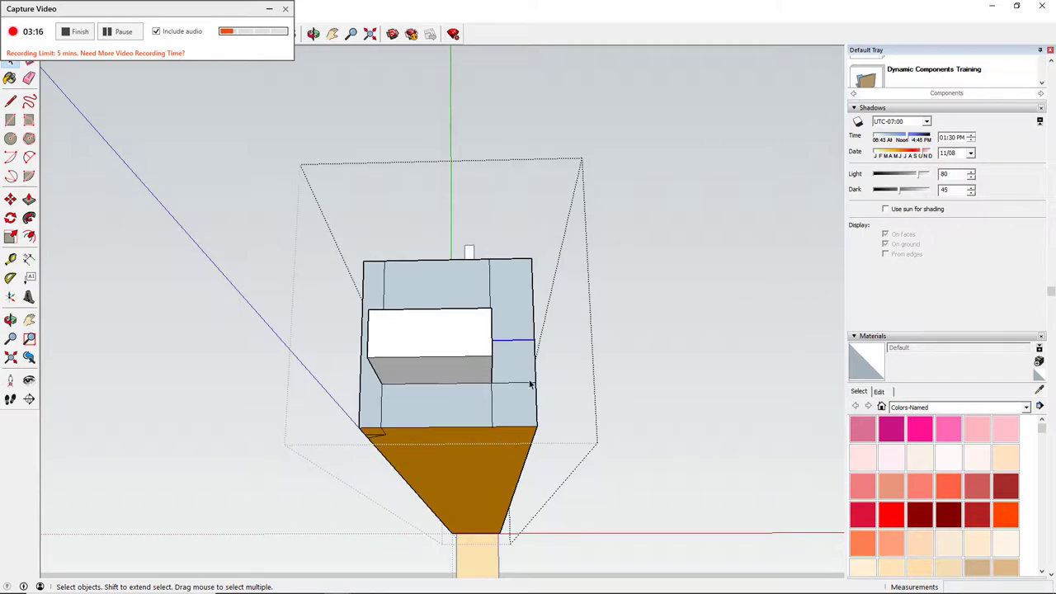
key("super")
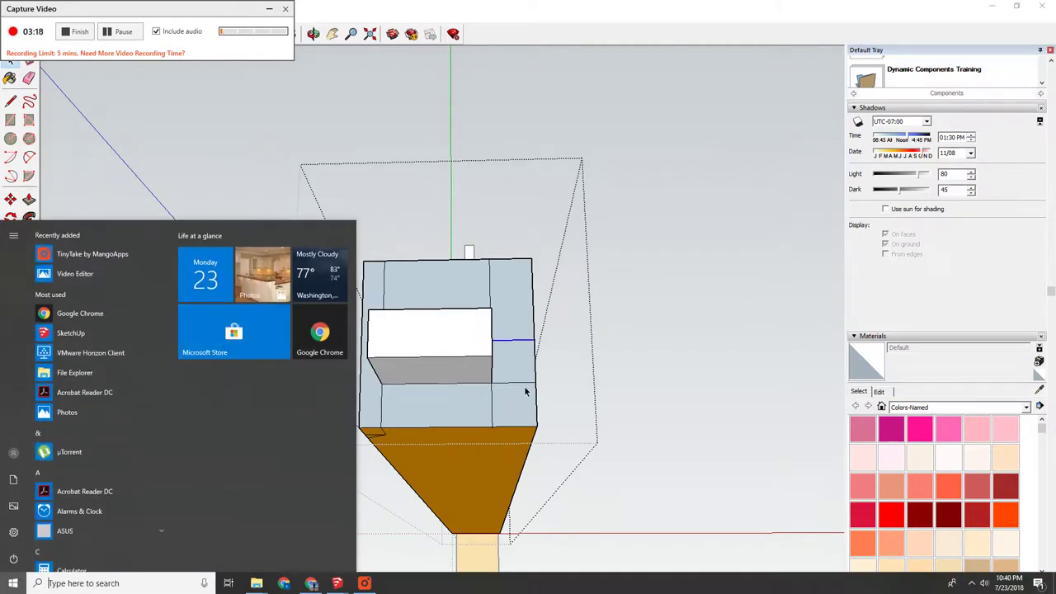
key("super")
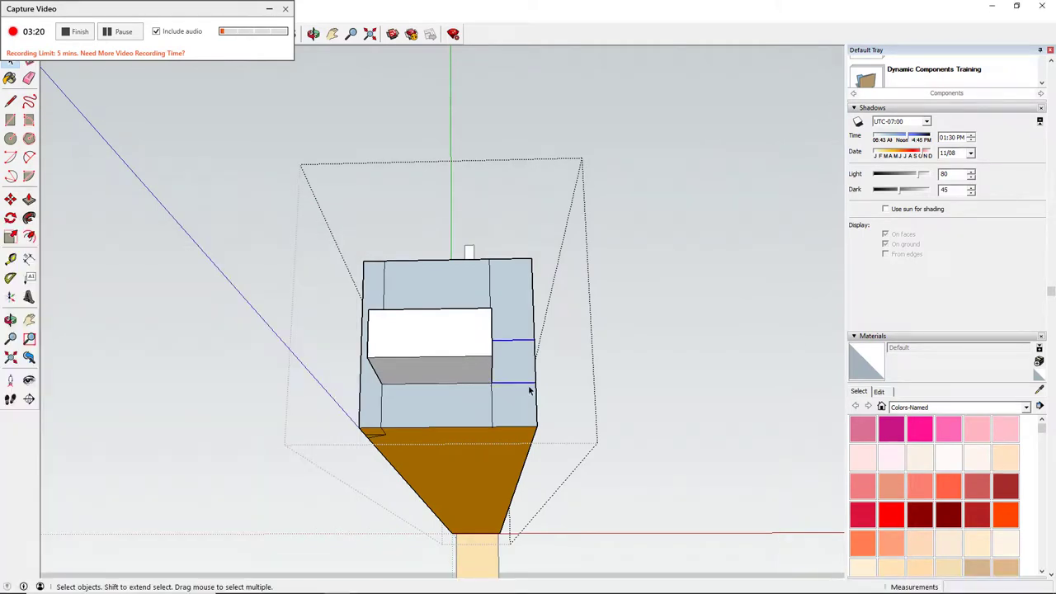
Push the end strip of the beam's white side face, between the shoulder and the nearest layout line, inward 1"
left_click_drag(495, 384, 402, 149)
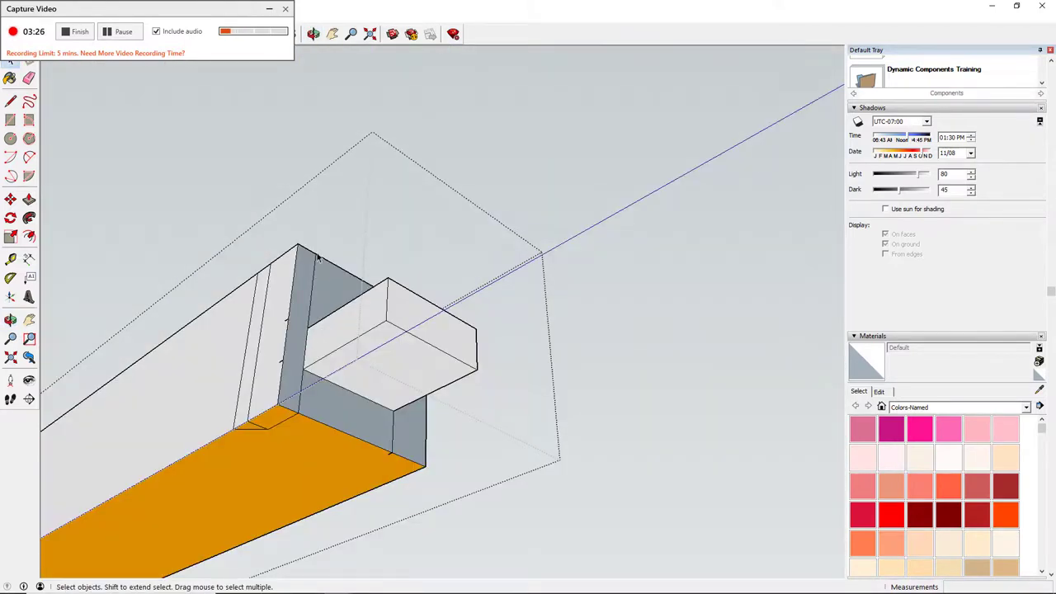
left_click_drag(283, 391, 484, 365)
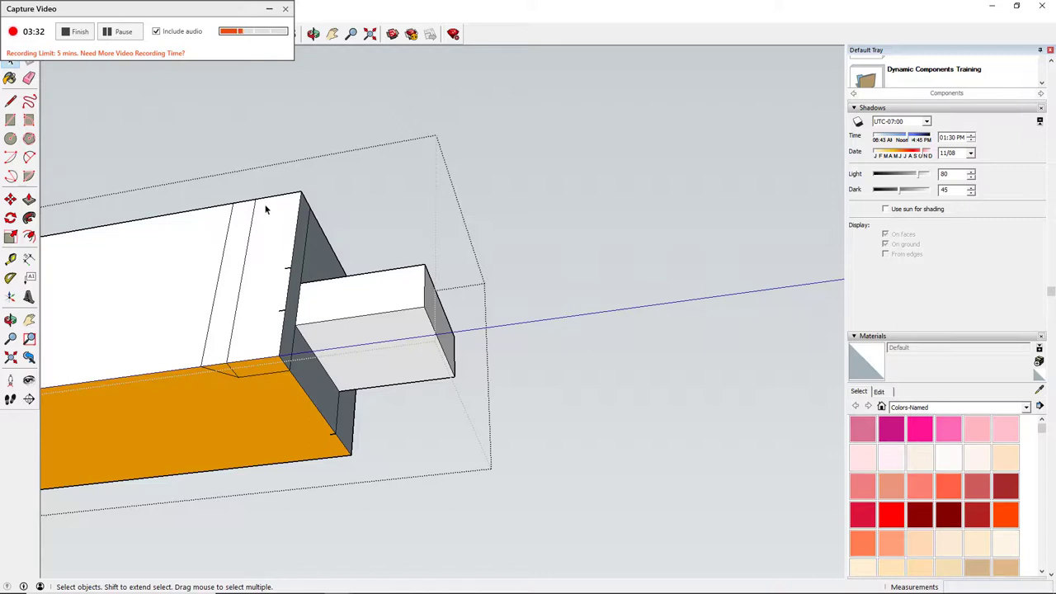
left_click_drag(227, 378, 269, 223)
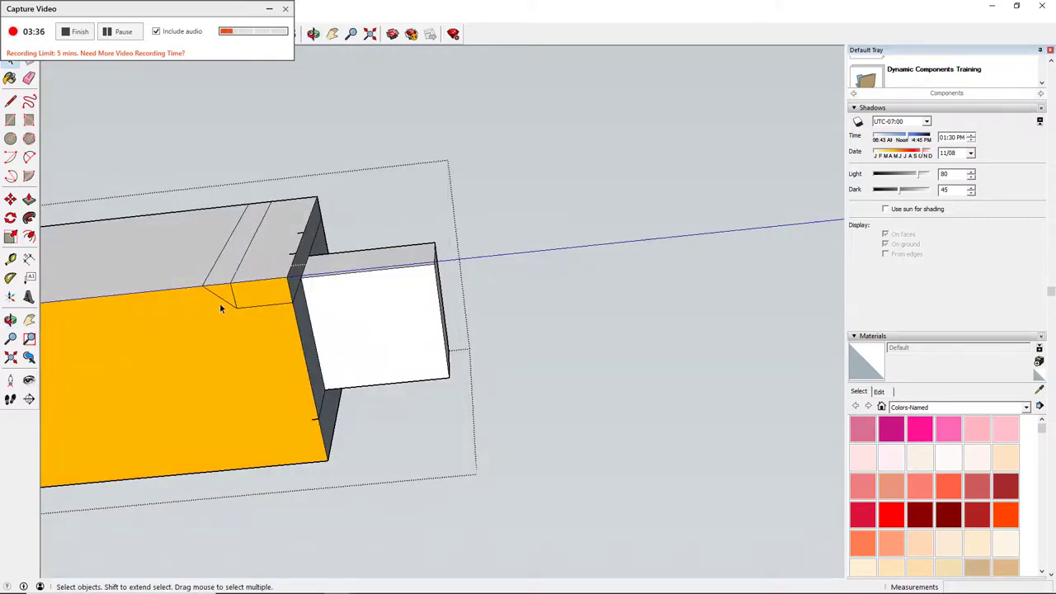
key("p")
left_click(279, 260)
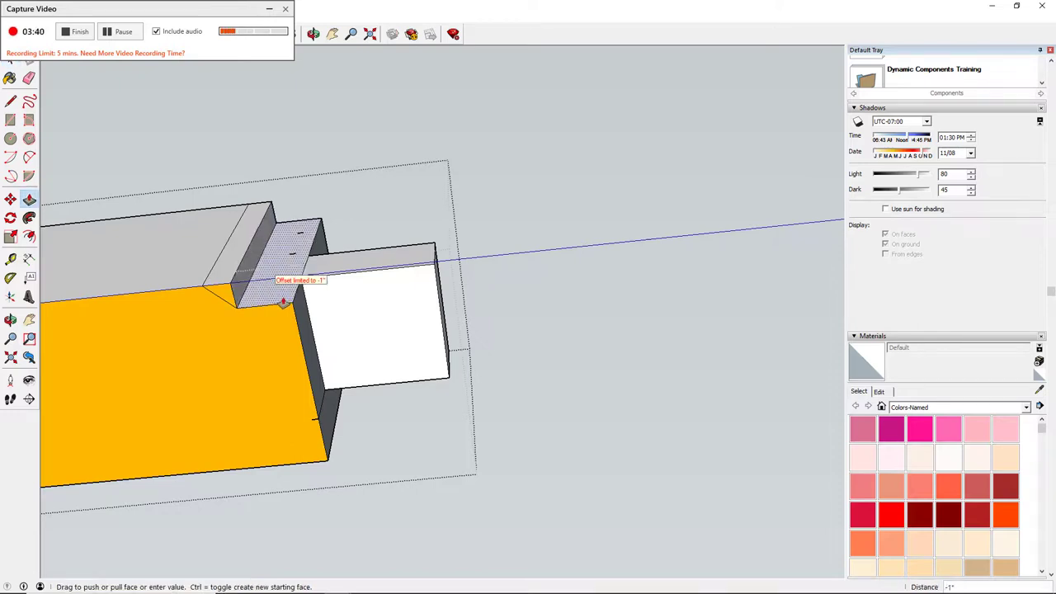
left_click(283, 302)
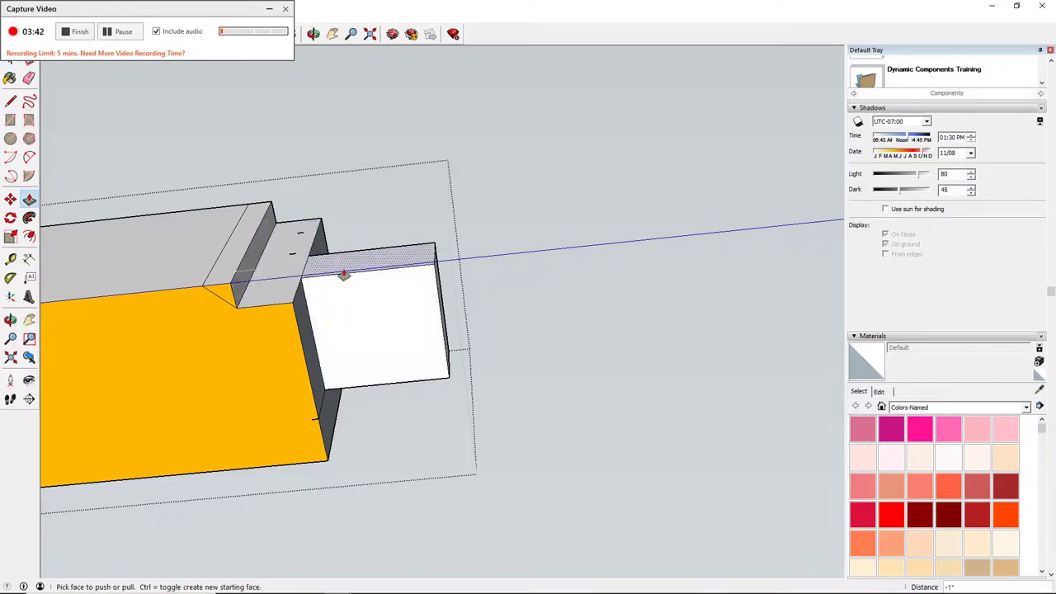
mouse_move(344, 275)
left_mouse_down()
mouse_move(365, 349)
mouse_move(247, 301)
left_mouse_up()
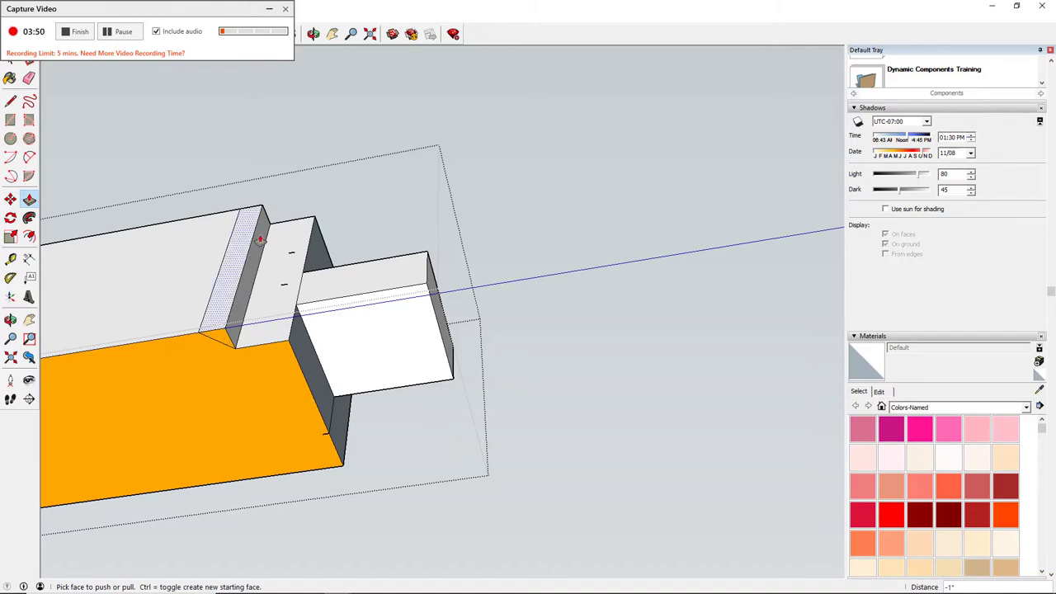
left_click_drag(365, 342, 294, 462)
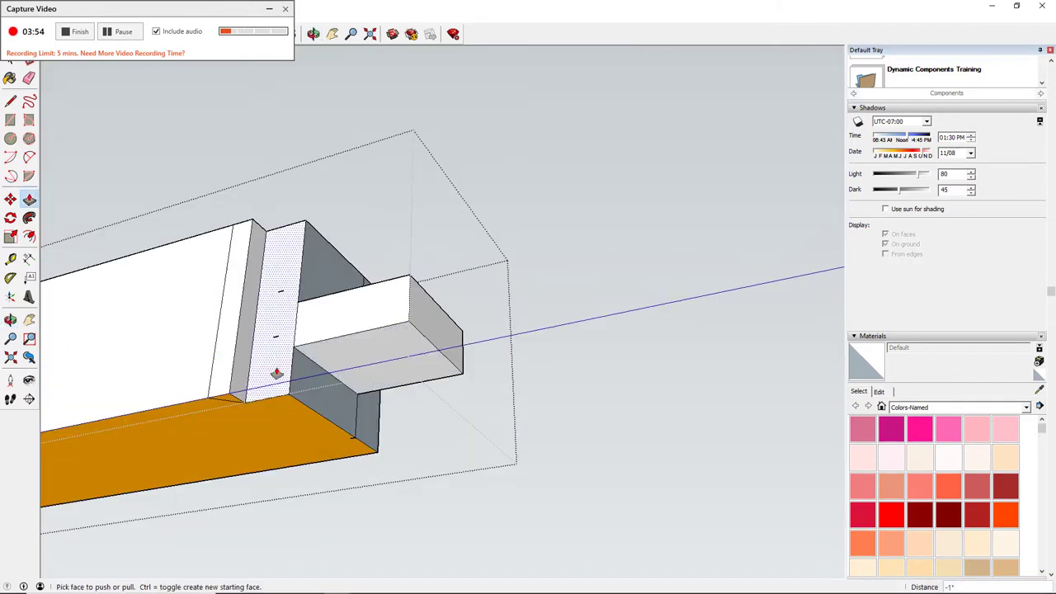